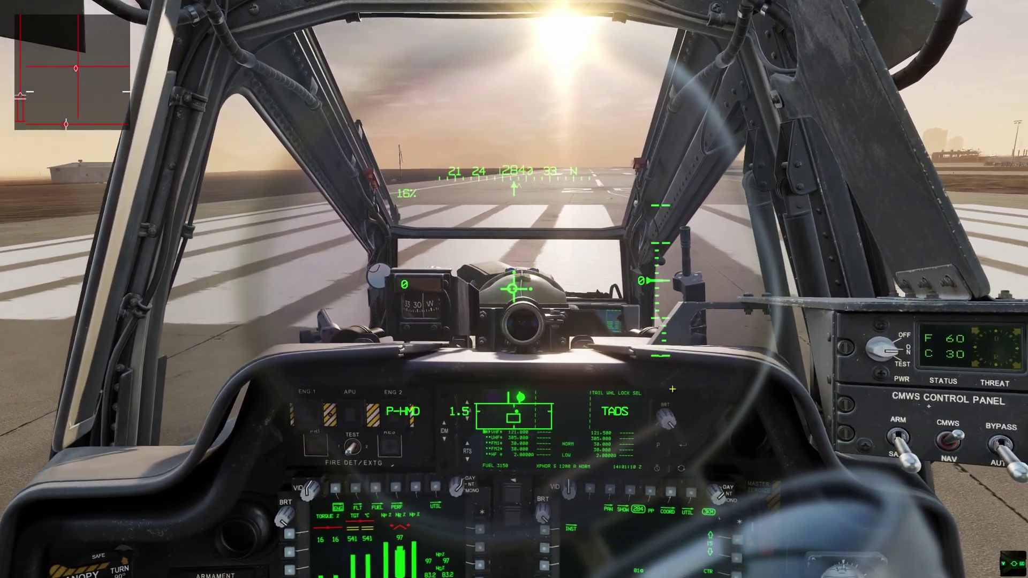
- Open the control options and list the Axis Commands for the AH-64D Pilot
key("Escape")
left_click(523, 306)
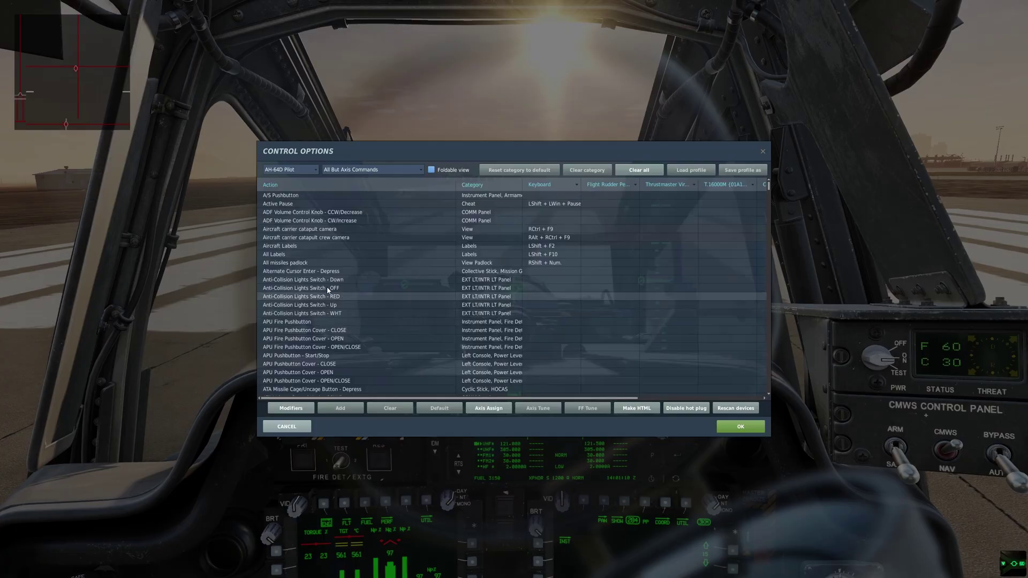
left_click(356, 169)
left_click(295, 172)
left_click(300, 171)
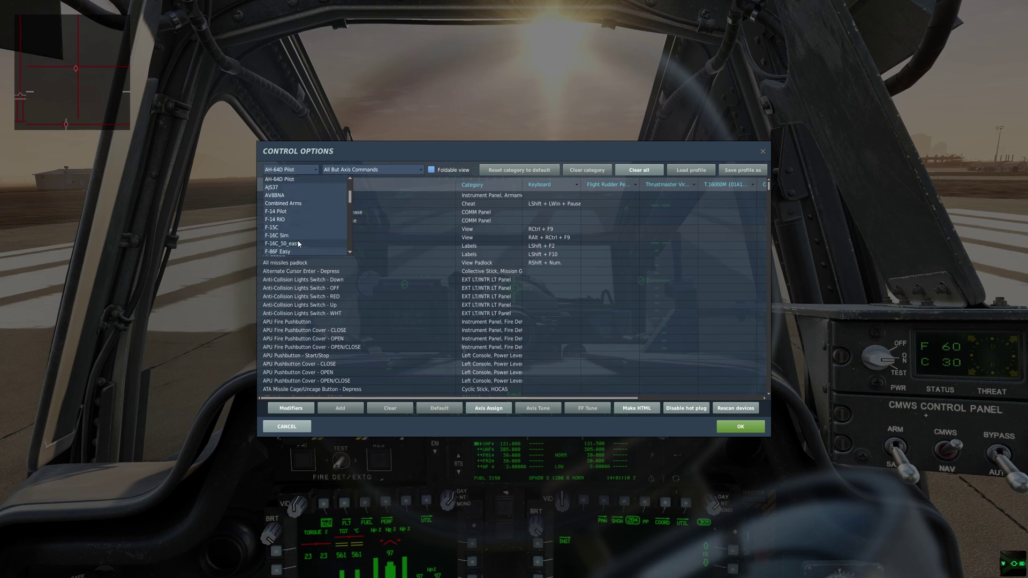
scroll(300, 239, "up", 3)
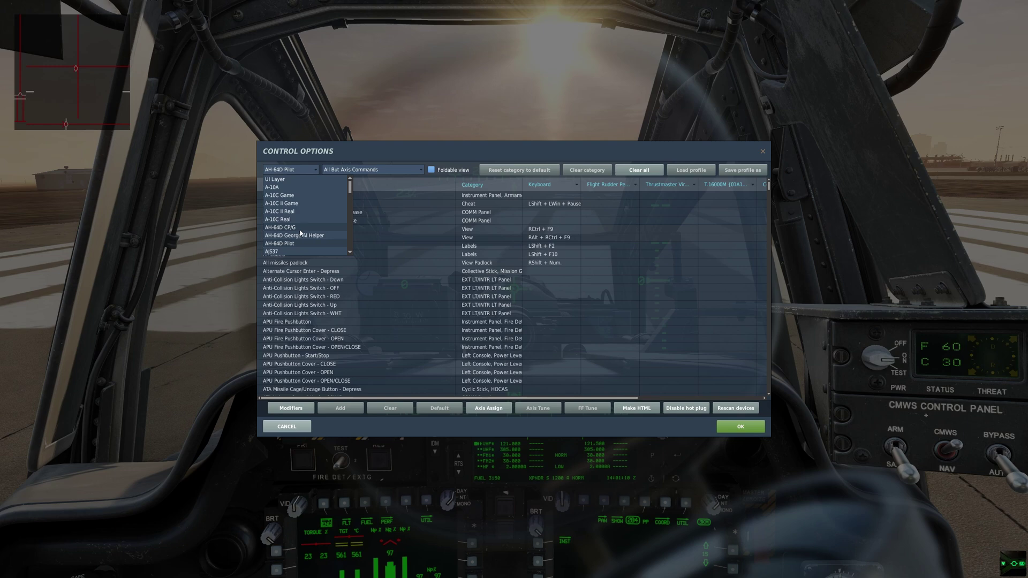
left_click(386, 170)
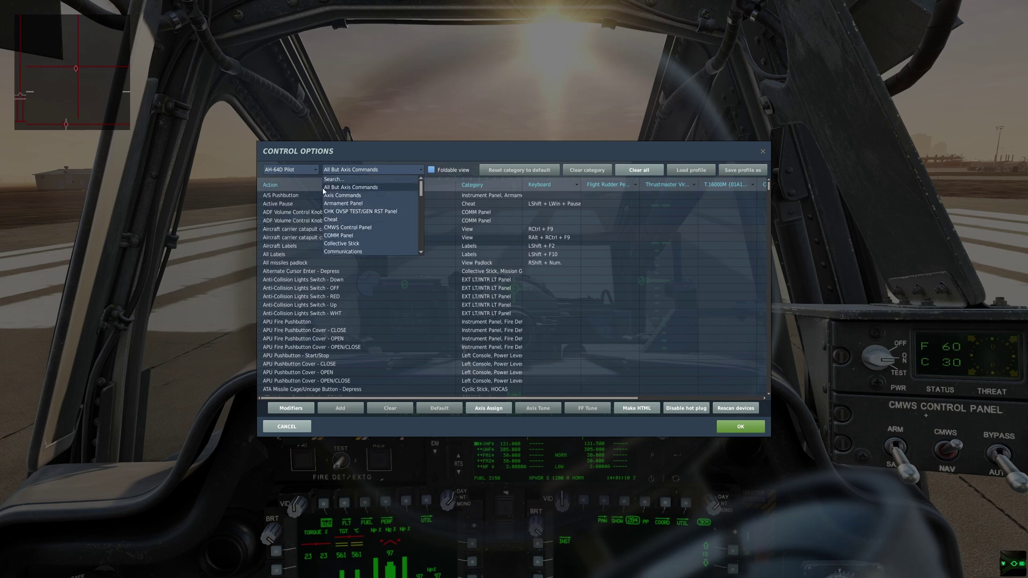
left_click(337, 196)
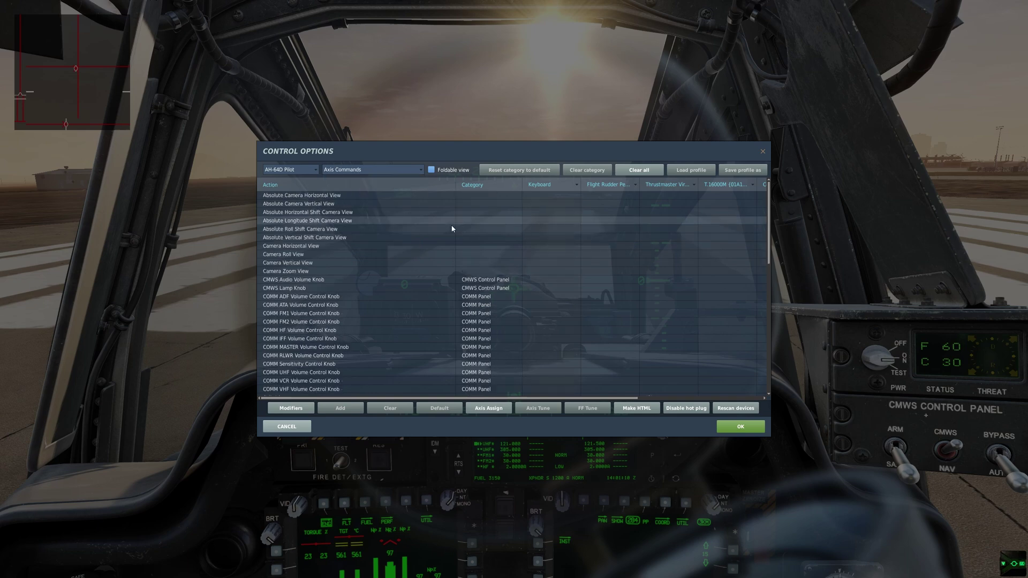
scroll(452, 229, "down", 10)
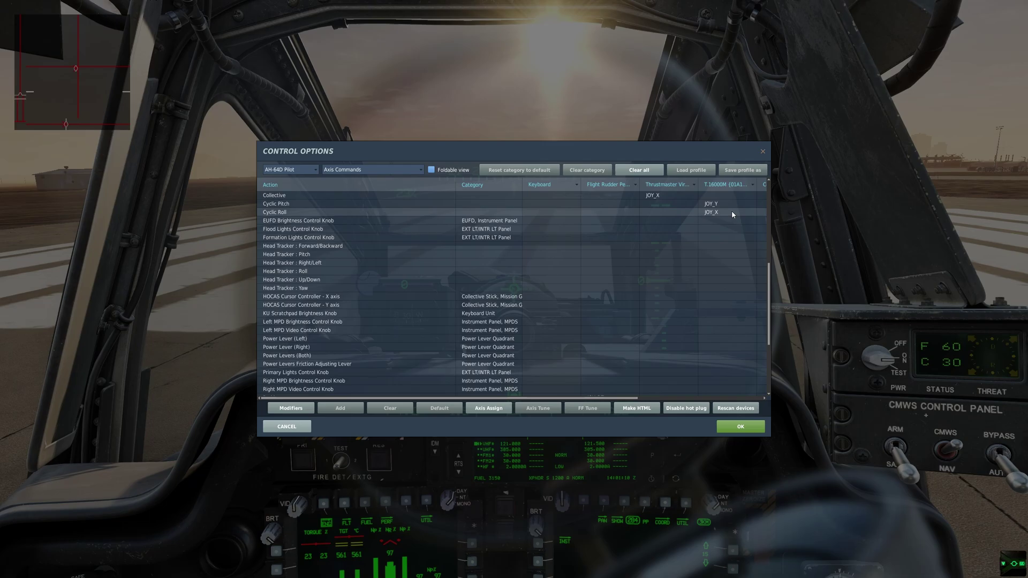
- Tune the Cyclic Pitch axis (JOY_Y) with Saturation Y at 100 and Curvature at 15
double_click(716, 206)
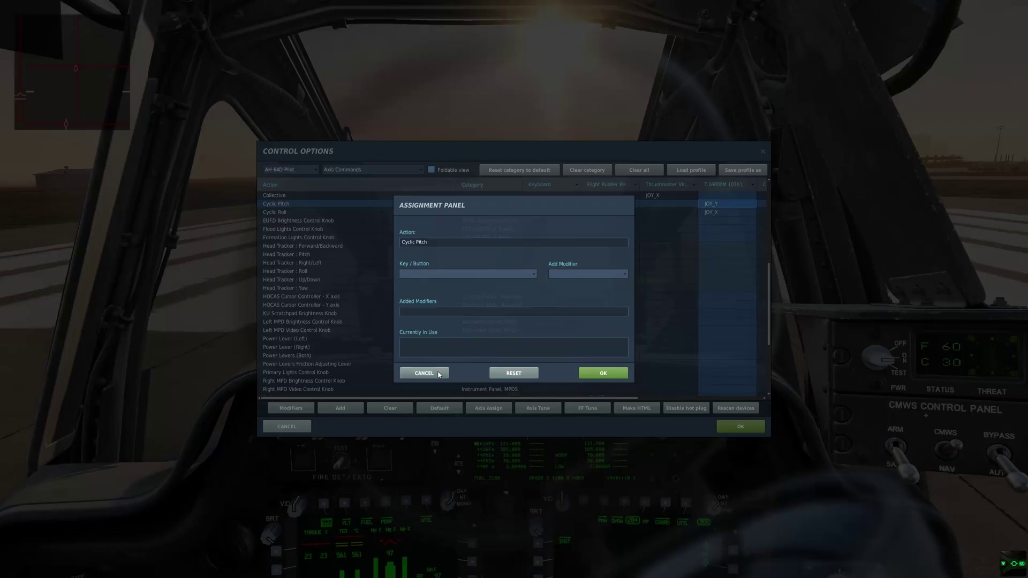
left_click(424, 373)
left_click(538, 409)
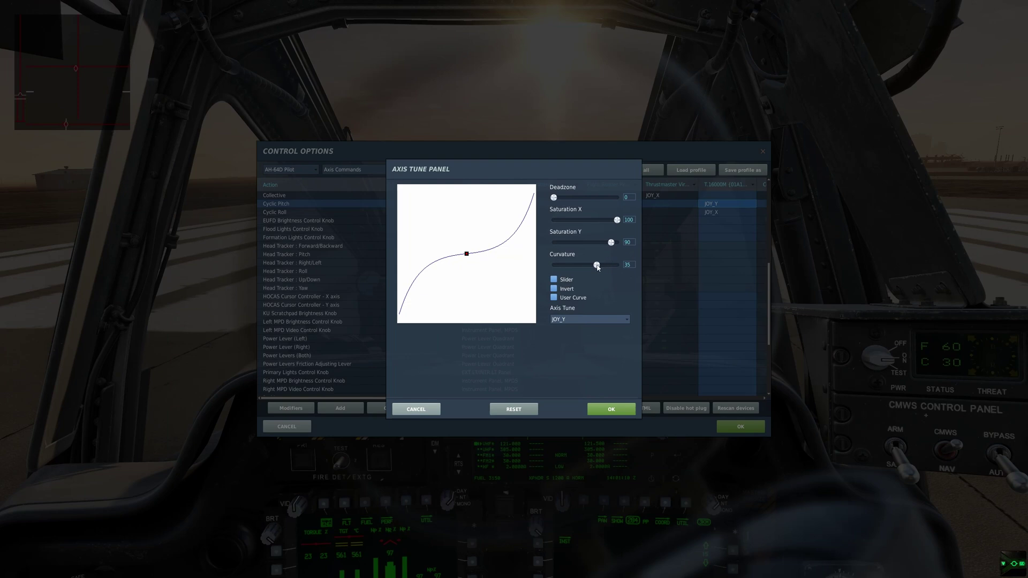
left_click_drag(612, 242, 621, 243)
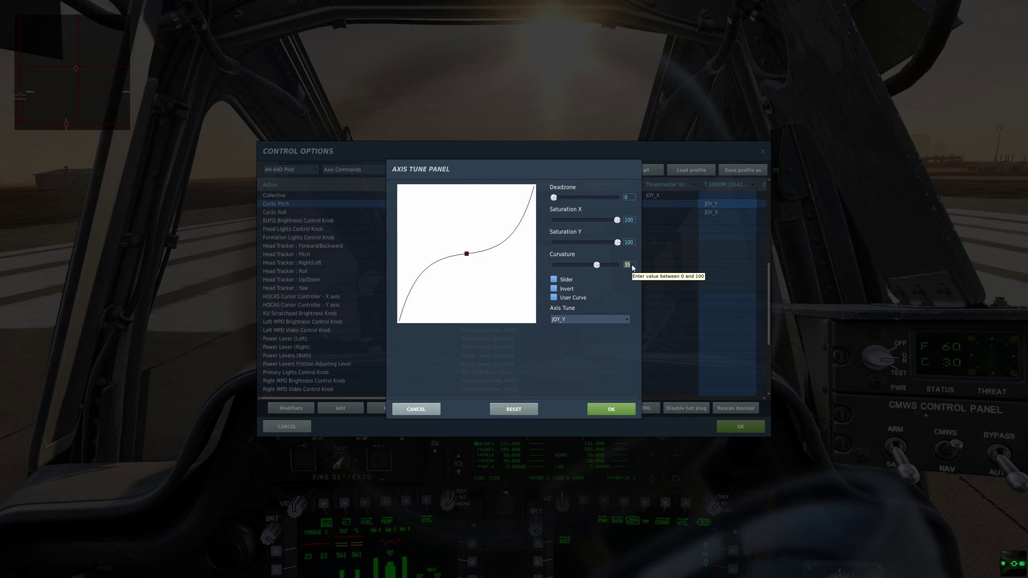
type("15")
left_click(615, 409)
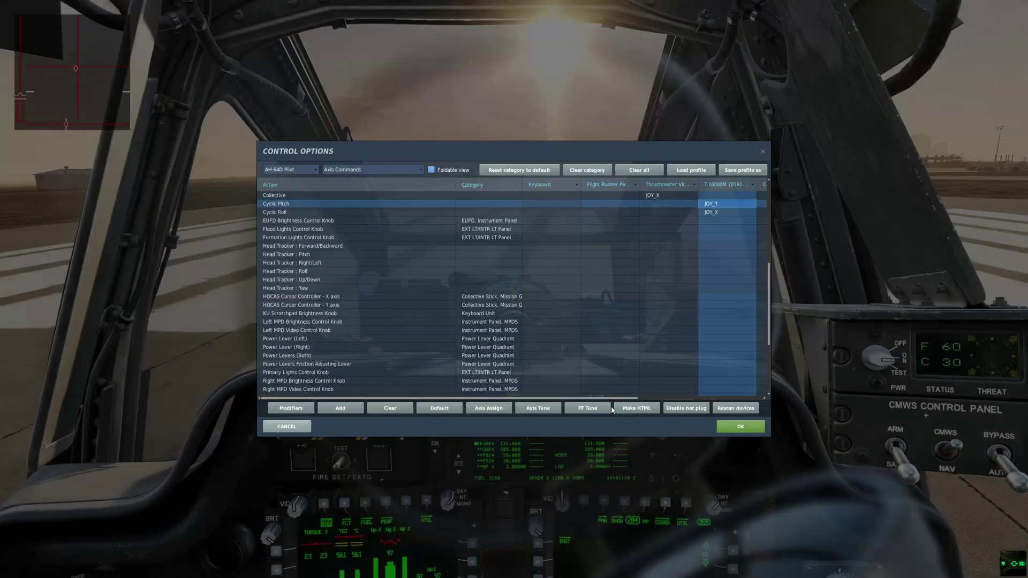
- Tune the Cyclic Roll axis (JOY_X) with Curvature at 15 and Saturation Y at 100
double_click(708, 215)
left_click(424, 373)
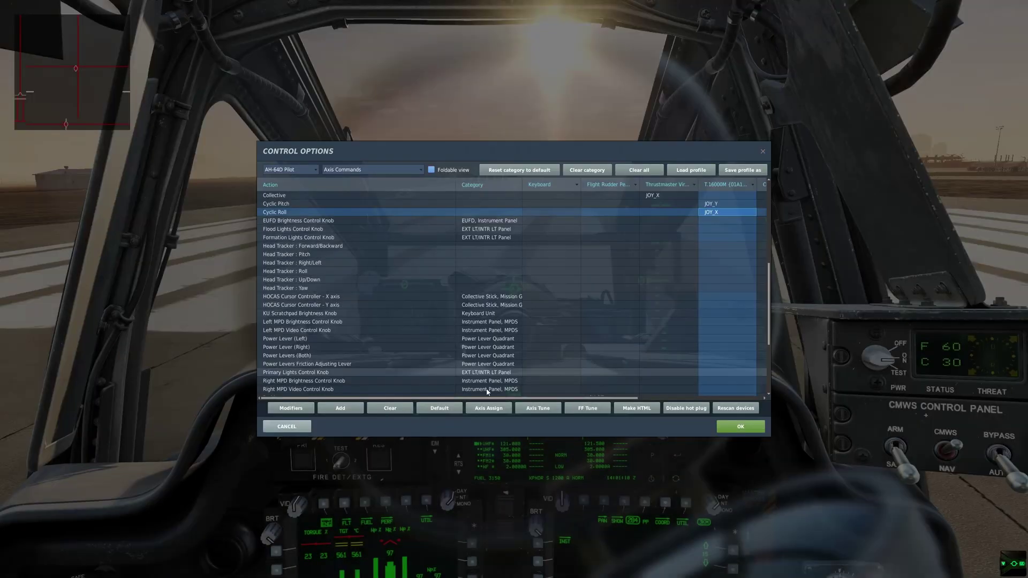
left_click(539, 409)
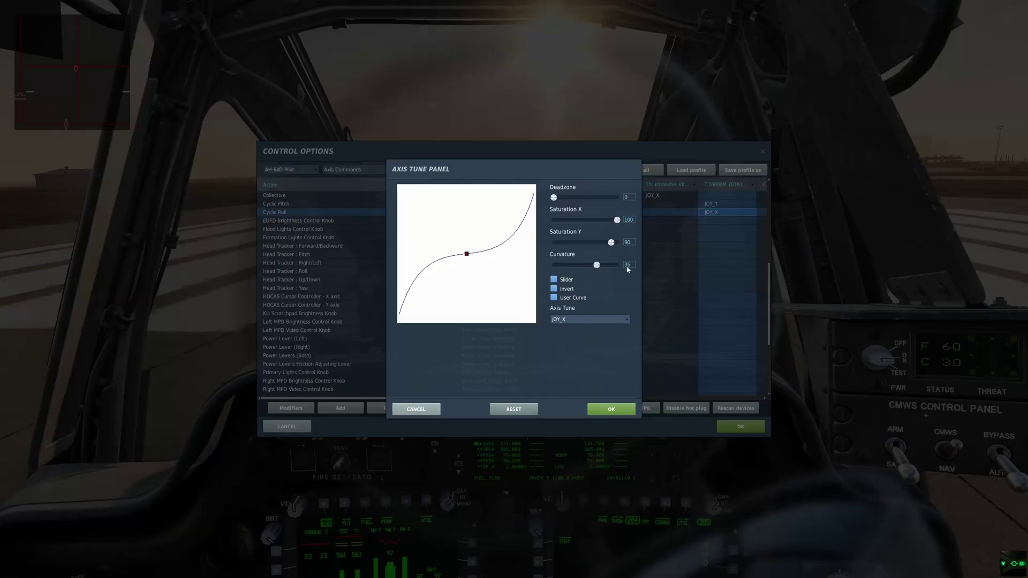
double_click(627, 266)
type("15")
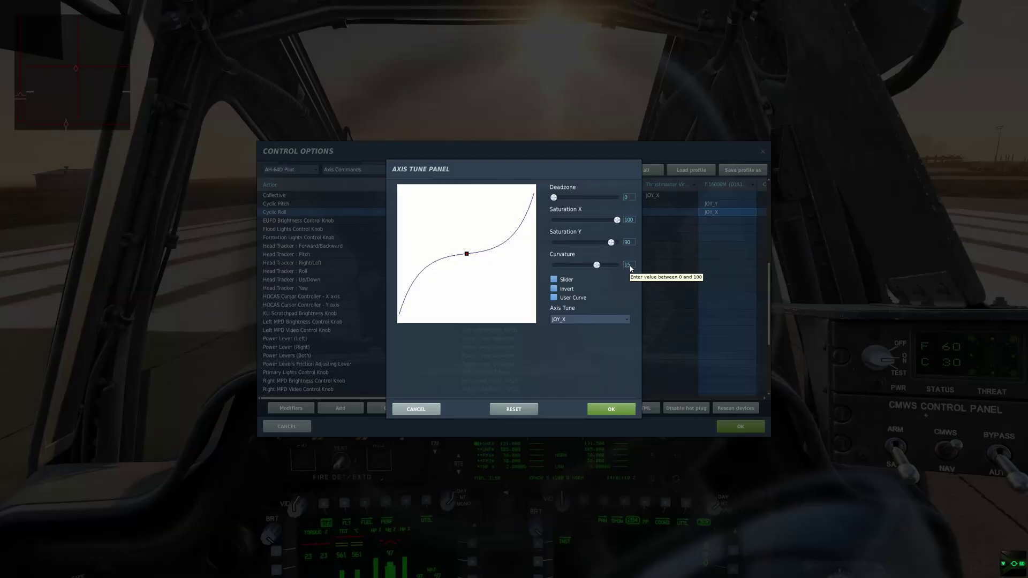
double_click(630, 242)
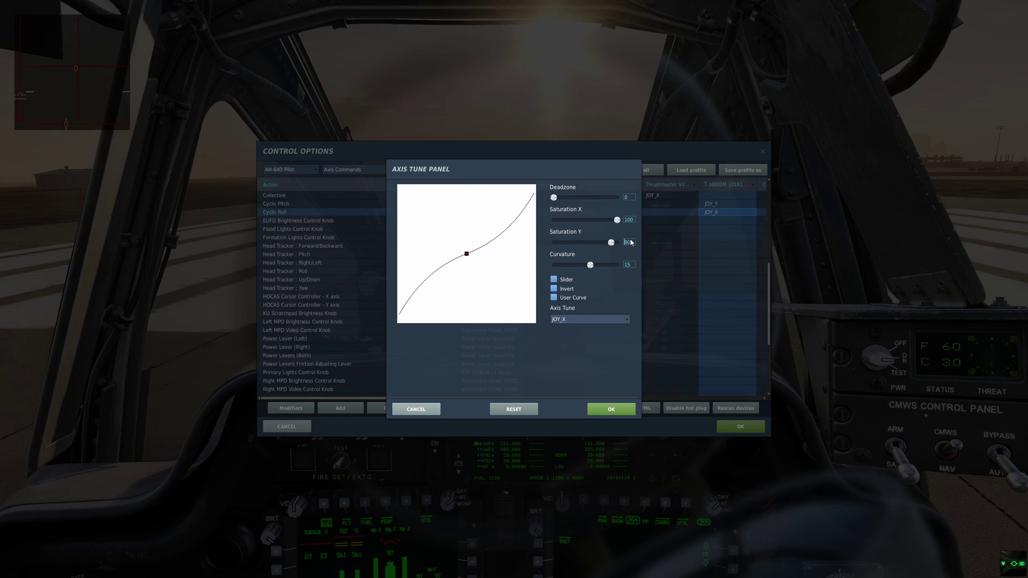
type("100")
key("Return")
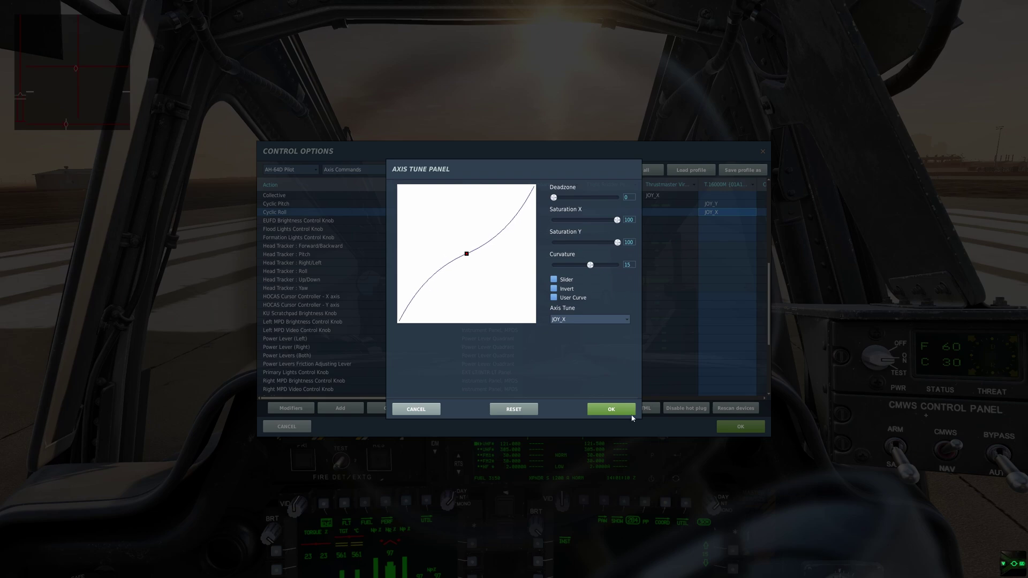
left_click(616, 409)
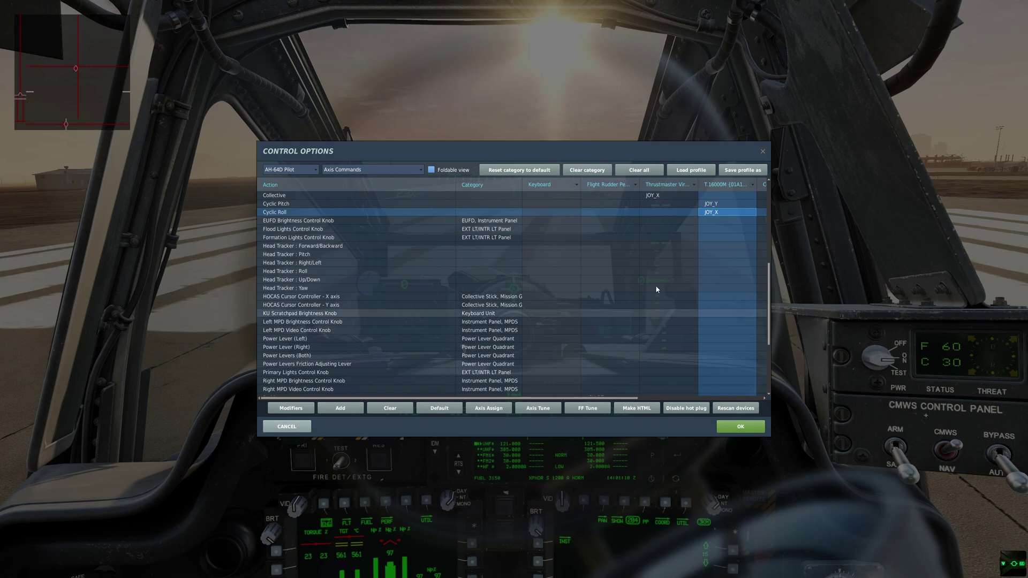
- Check the tuning curve of the Rudder axis on the flight rudder pedals, and return to the cockpit
scroll(657, 289, "down", 5)
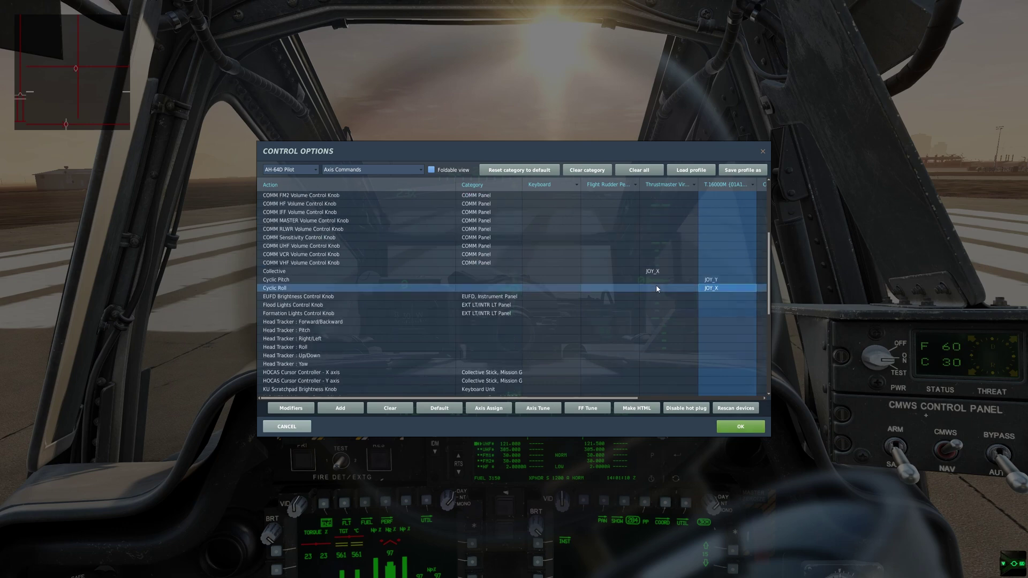
left_click(663, 391)
left_click(592, 283)
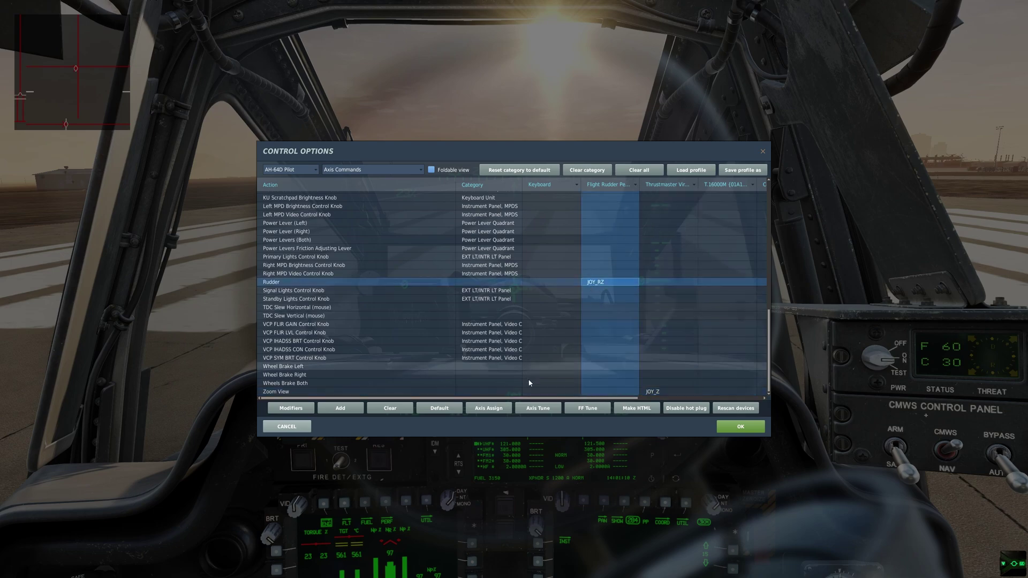
left_click(537, 408)
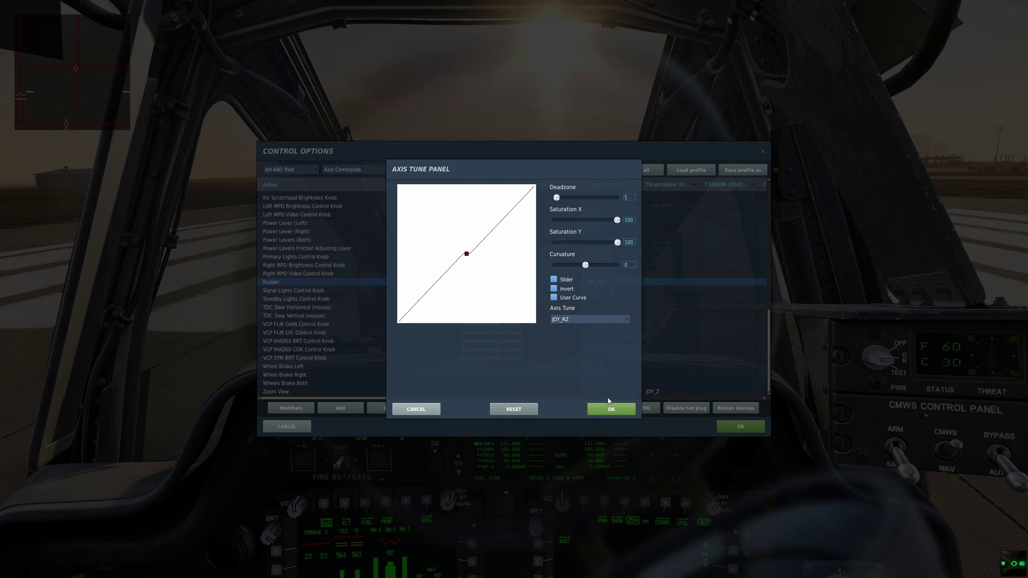
left_click(611, 409)
key("Escape")
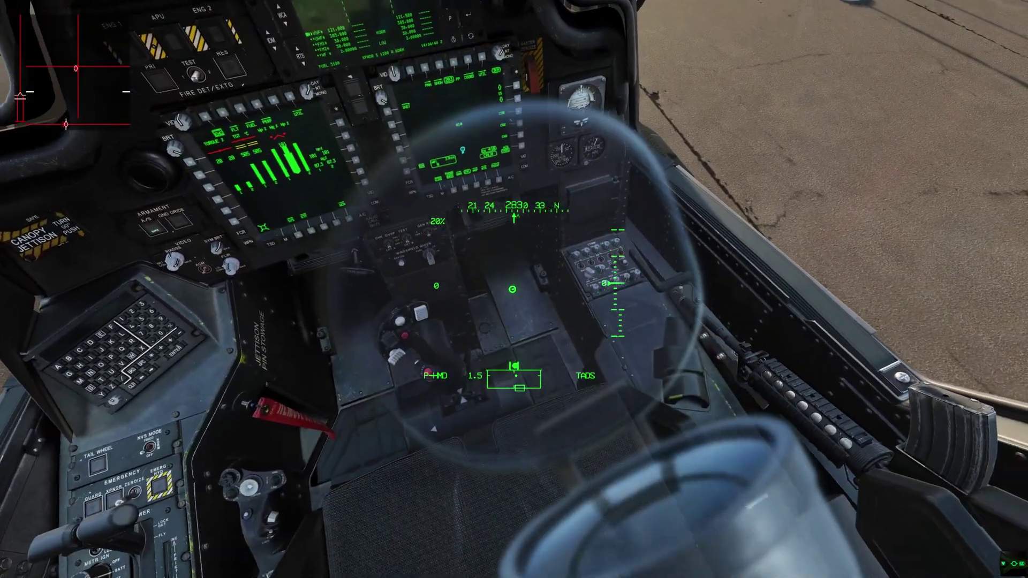
- Reopen the control options from the cockpit and show only the AH-64D Pilot Axis Commands
key("Escape")
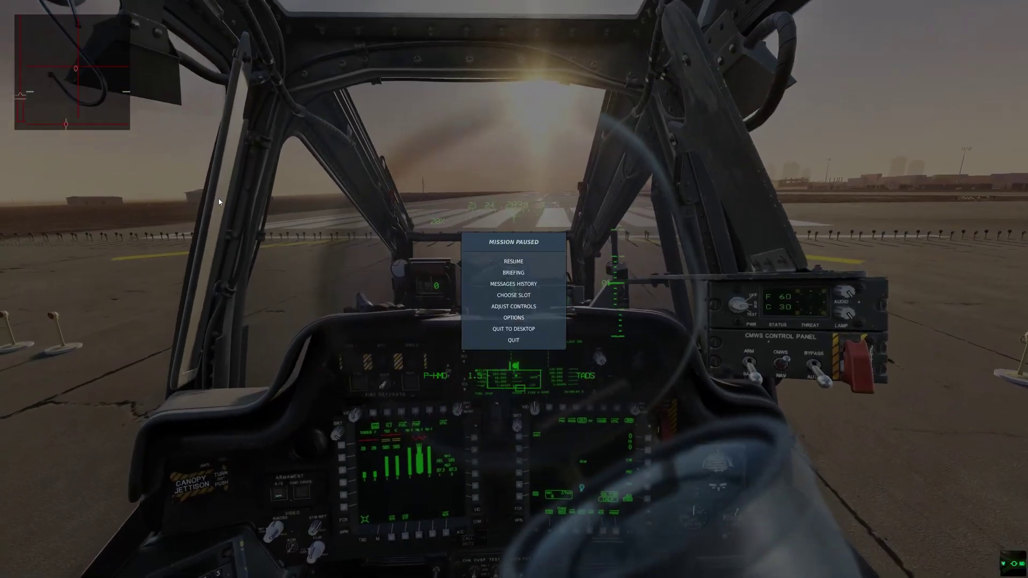
key("Escape")
key("ctrl+shift+c")
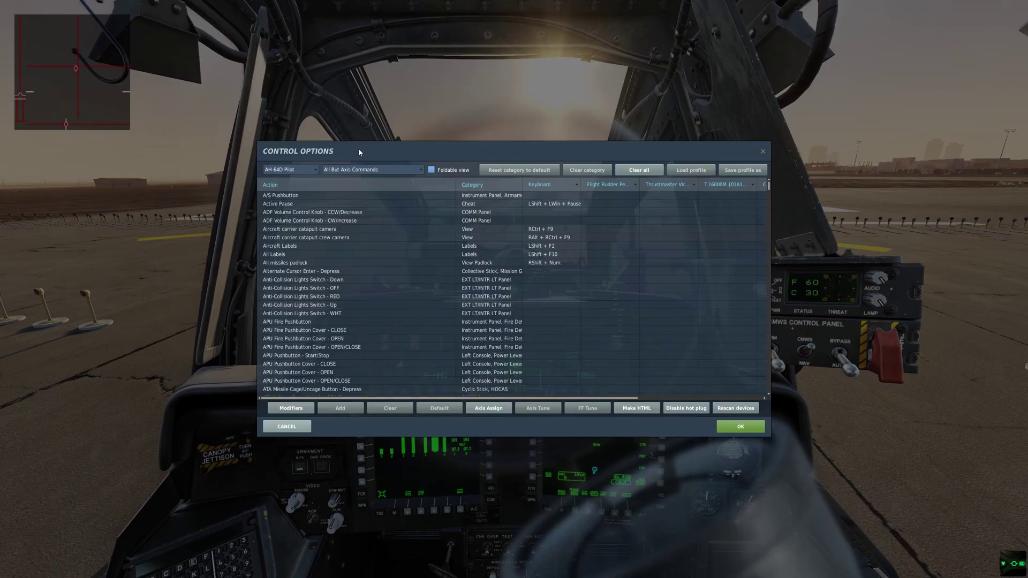
left_click(372, 169)
left_click(371, 191)
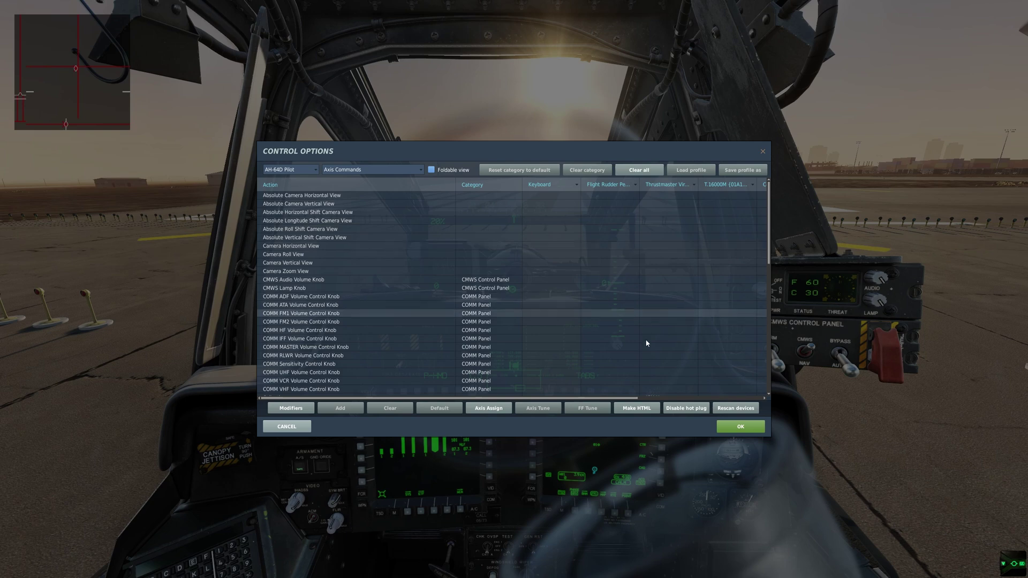
- Review the axis tuning of Cyclic Pitch on the T.16000M stick without changing it
scroll(646, 343, "down", 9)
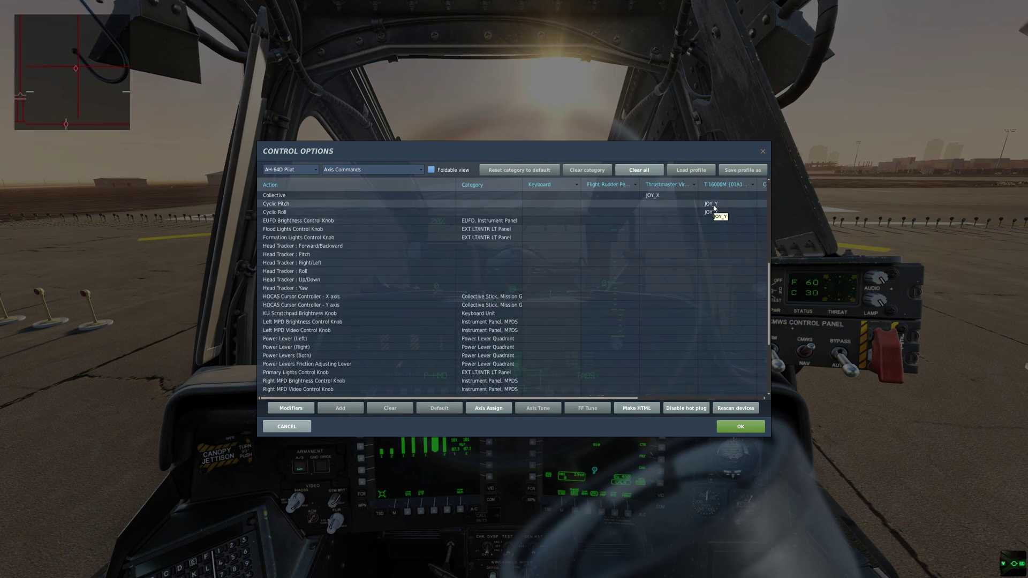
left_click(714, 205)
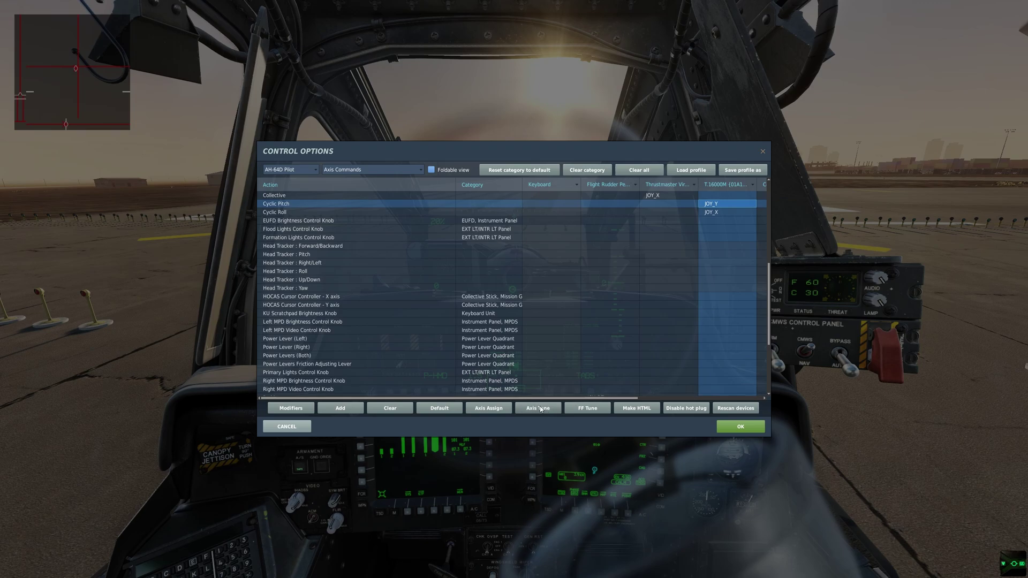
left_click(539, 408)
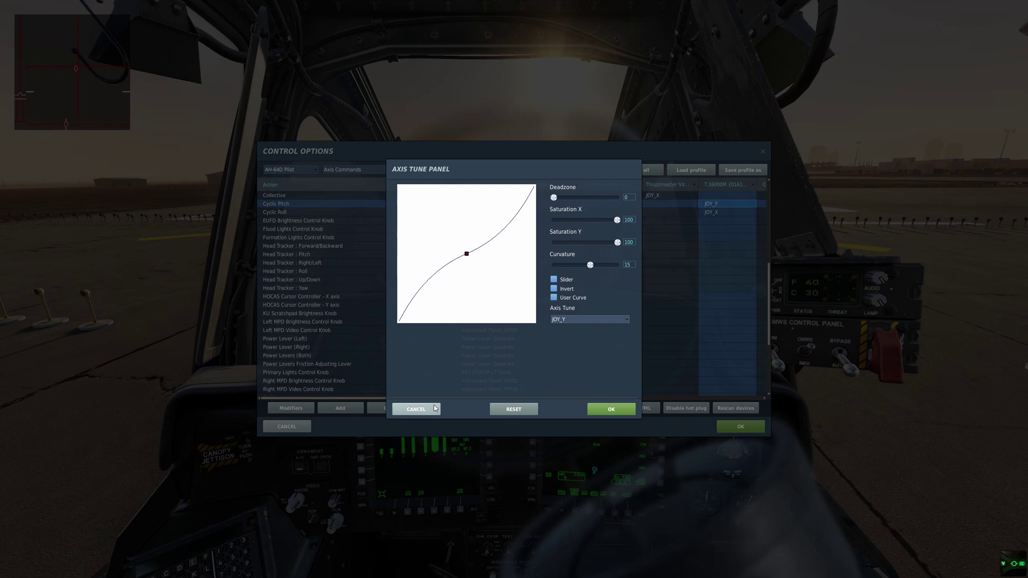
left_click(416, 409)
- Open the axis tuning of the Rudder axis assigned to JOY_RZ on the flight rudder pedals
scroll(571, 268, "down", 5)
left_click(499, 284)
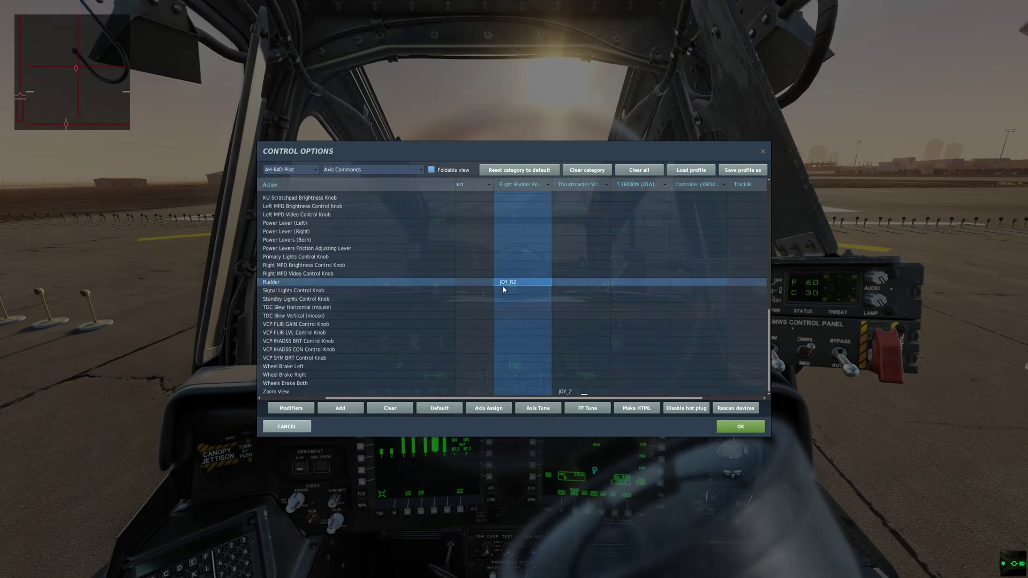
left_click(538, 408)
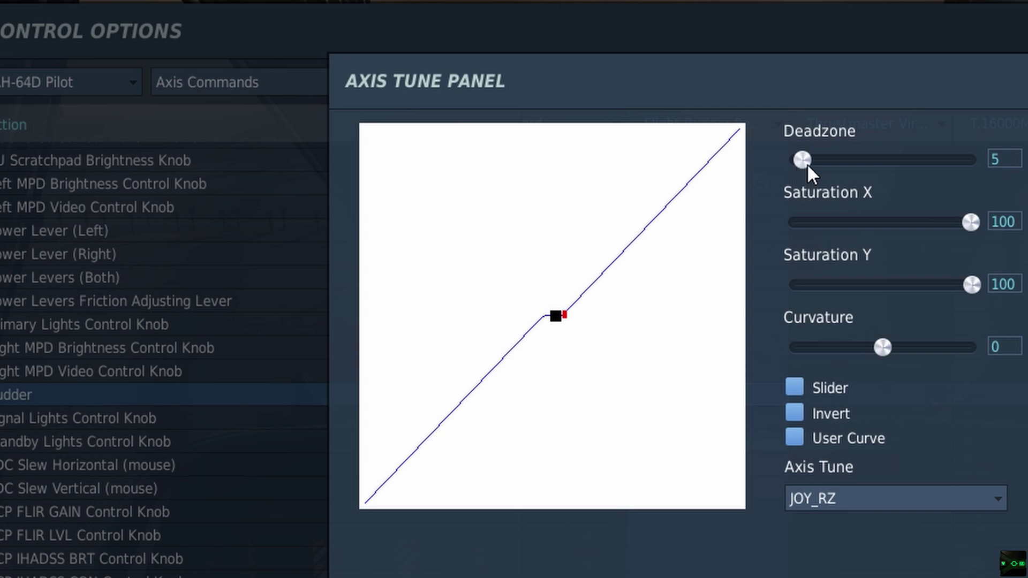
- Try deadzone values of 0, 4 and 5 on the rudder axis
left_click_drag(807, 163, 745, 171)
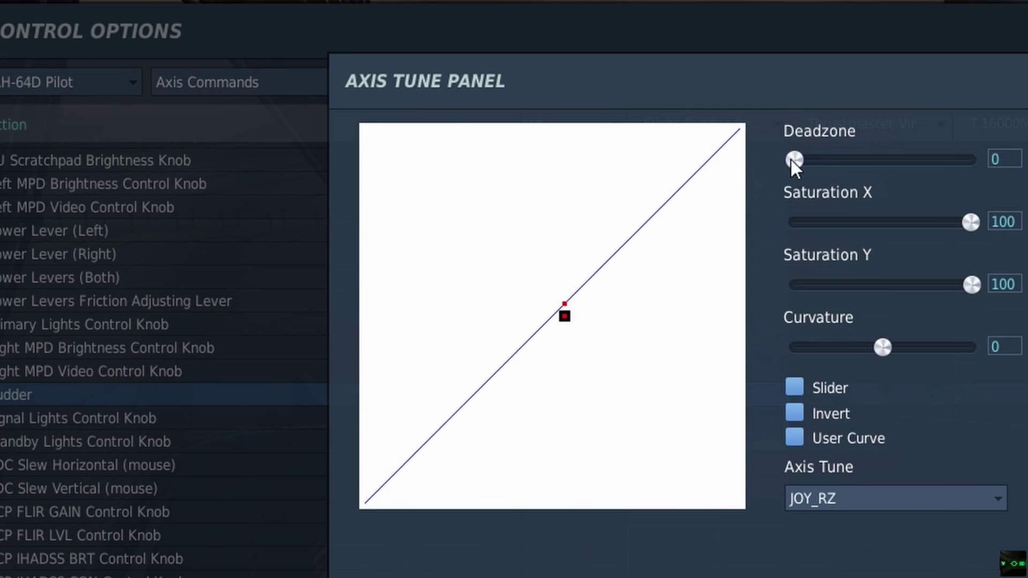
scroll(792, 159, "up", 4)
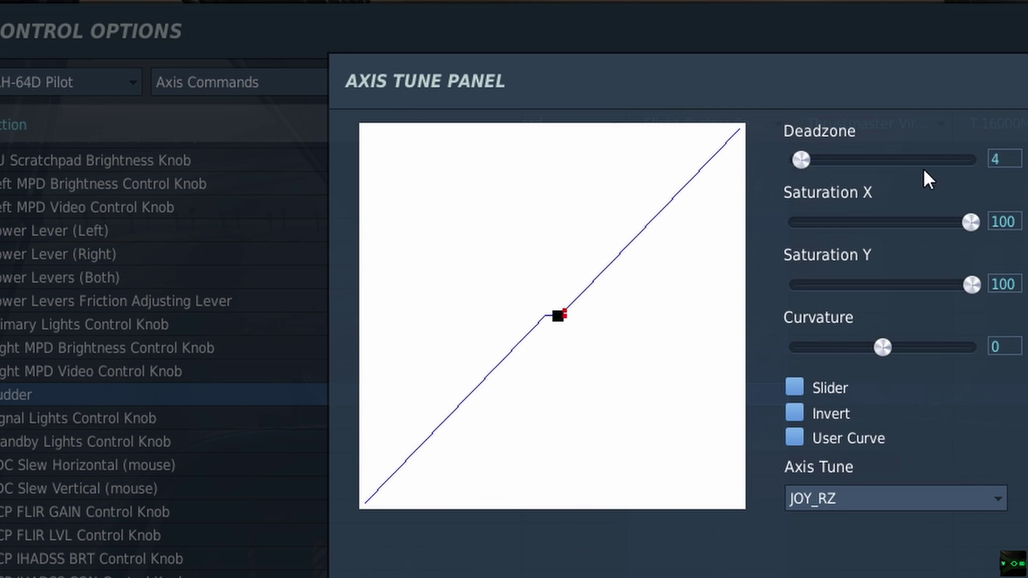
left_click(1002, 156)
type("5")
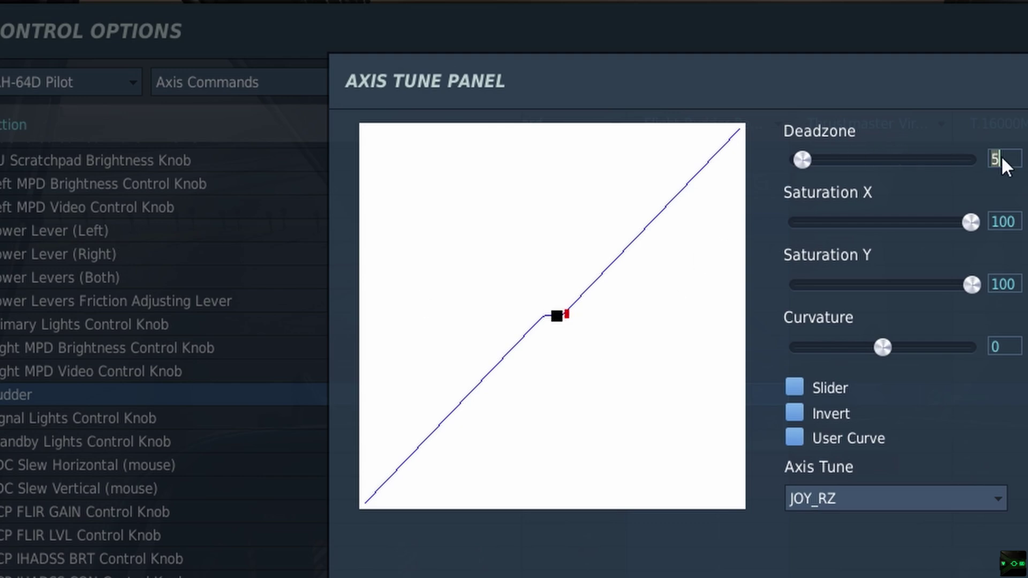
- Raise the rudder axis deadzone stepwise from 6 to 10 and set its curvature to 25
type("6")
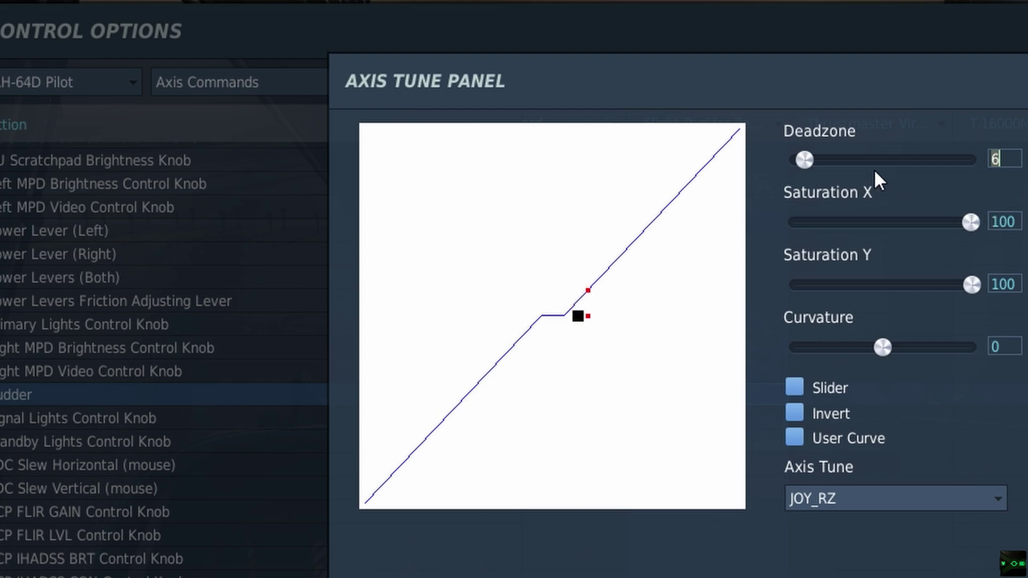
left_click(801, 152)
key("Right")
key("Right")
key("Right")
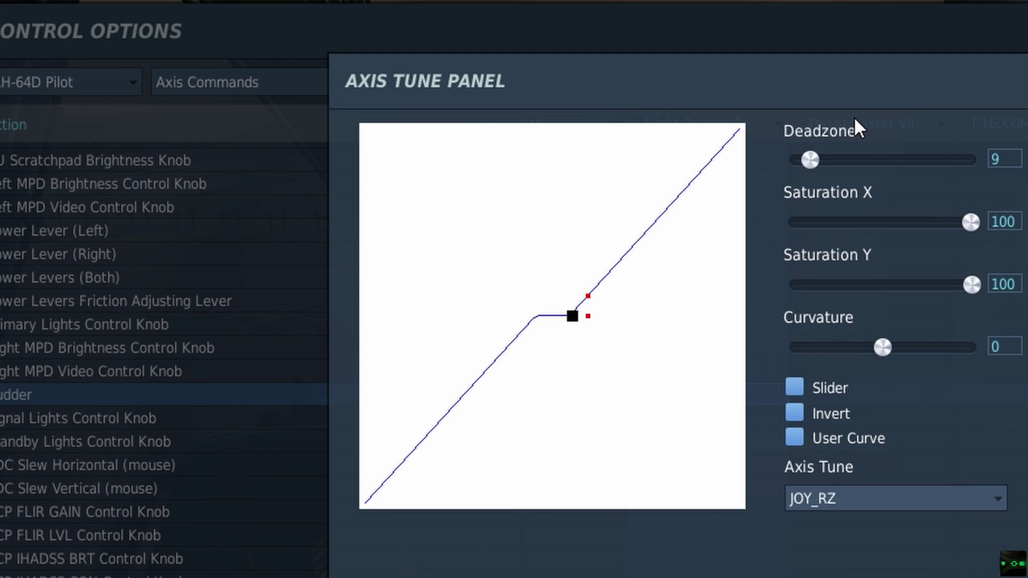
key("Right")
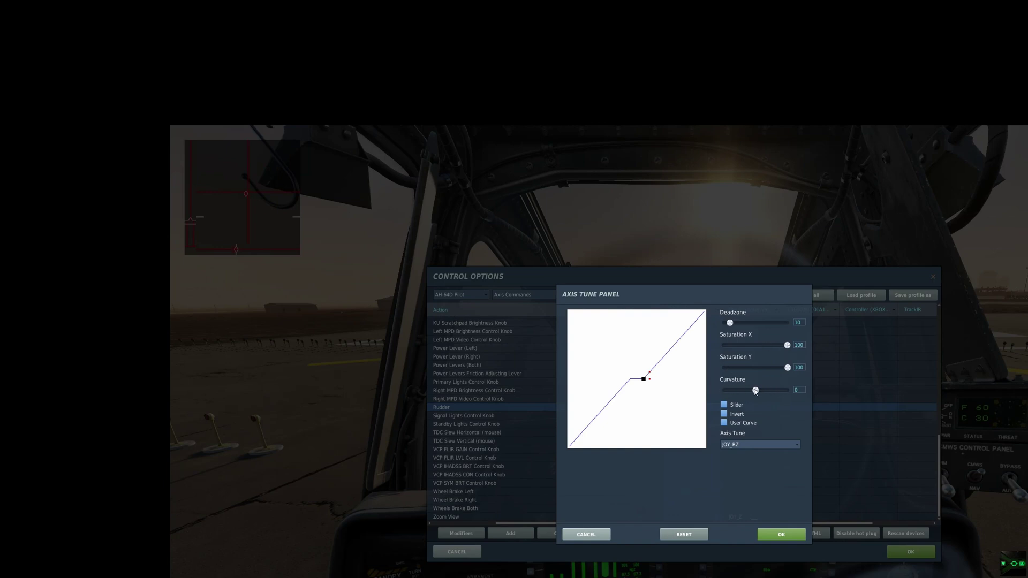
left_click_drag(755, 391, 764, 390)
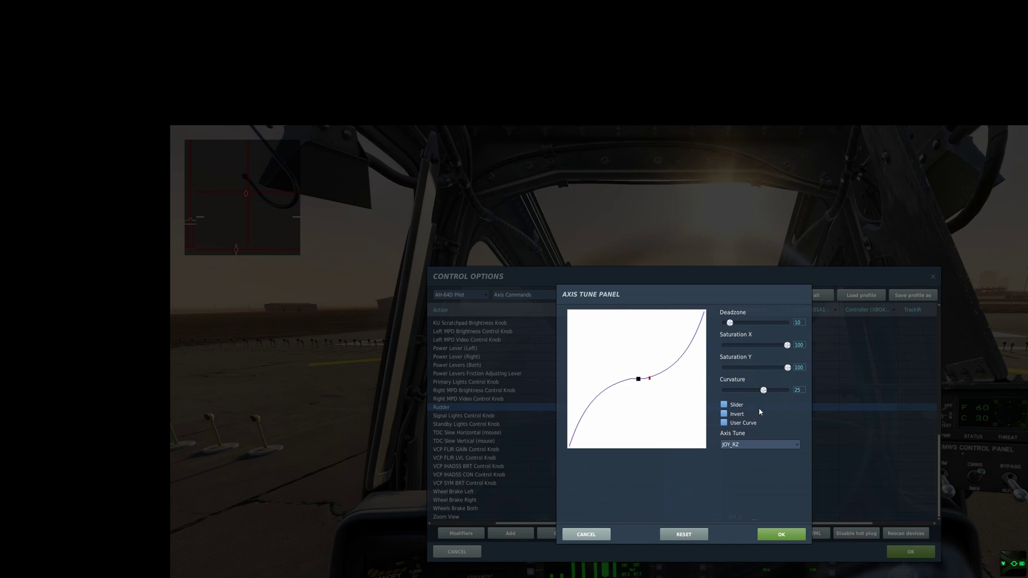
- Set the rudder axis curvature to 0 and its Saturation Y to 90, and accept the axis tuning
left_click(798, 391)
type("0")
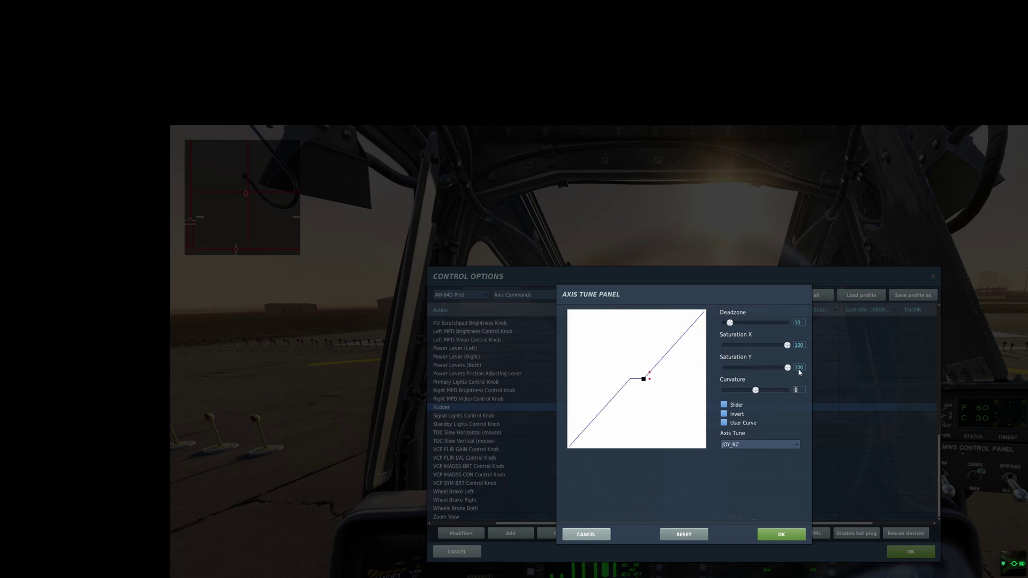
left_click(797, 369)
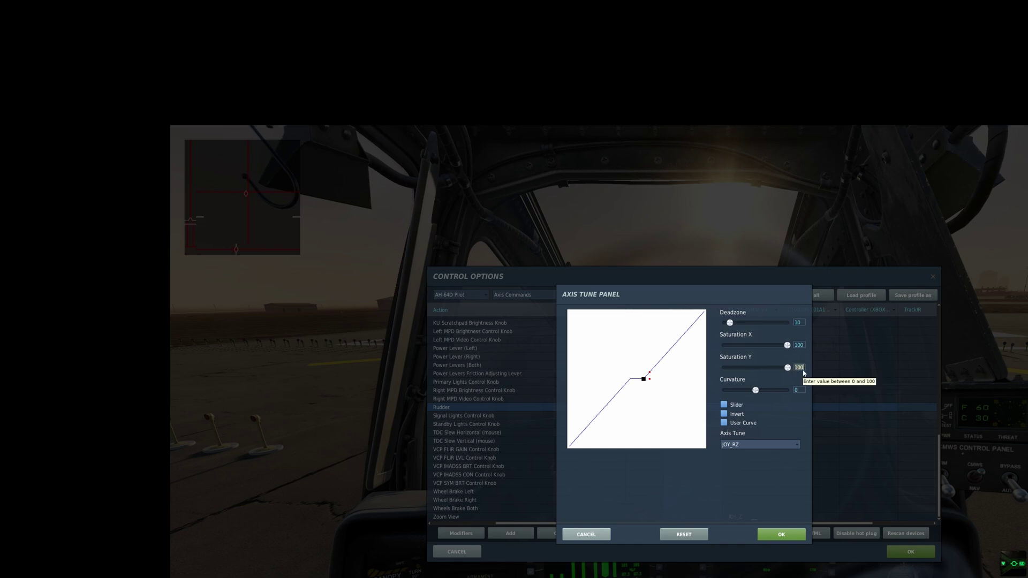
type("90")
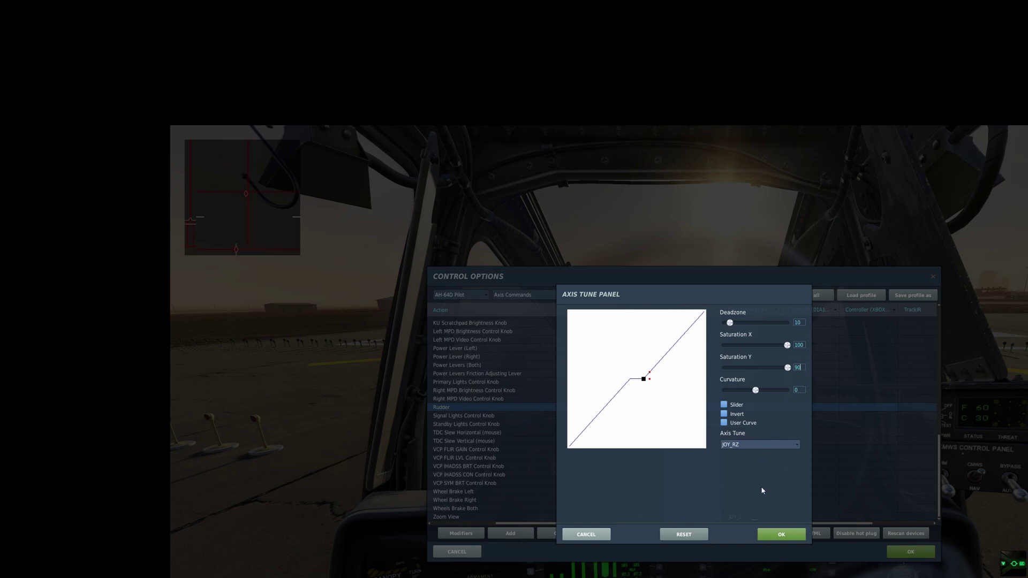
left_click(784, 485)
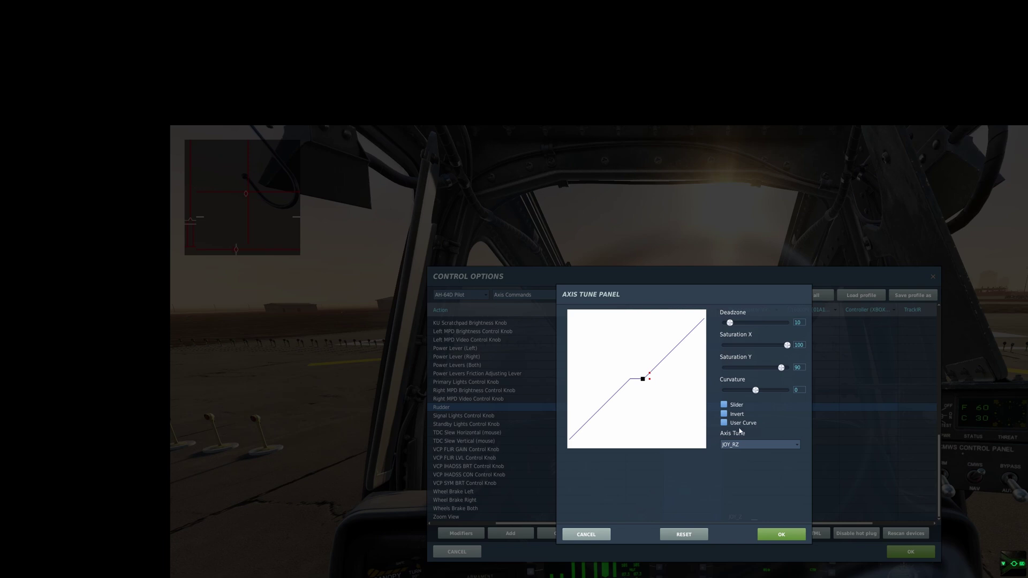
left_click(791, 535)
- Open the axis tuning of Cyclic Pitch on the T.16000M stick and set curvature 35 and Saturation Y 90
scroll(781, 489, "up", 7)
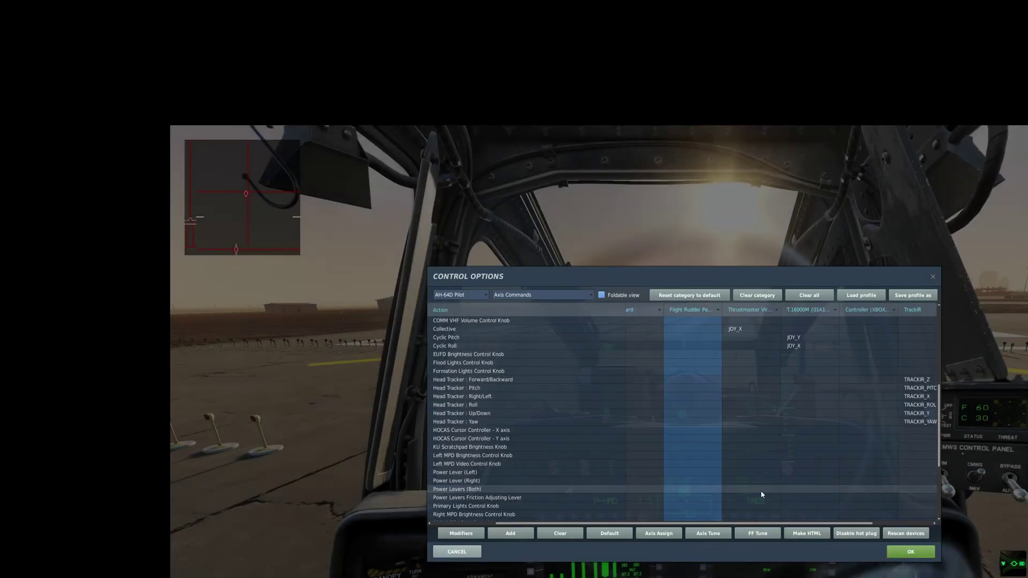
left_click(800, 389)
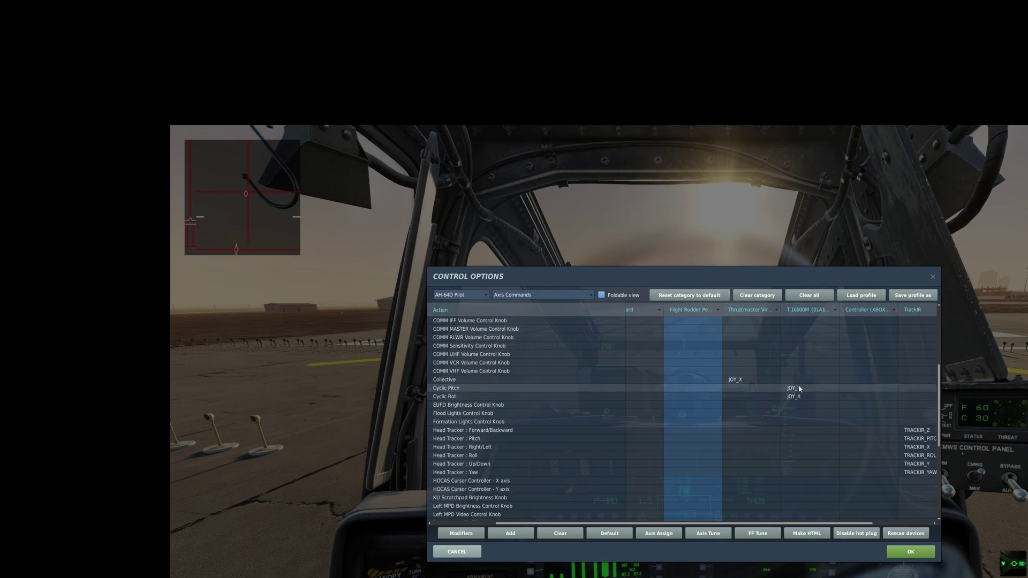
left_click(706, 536)
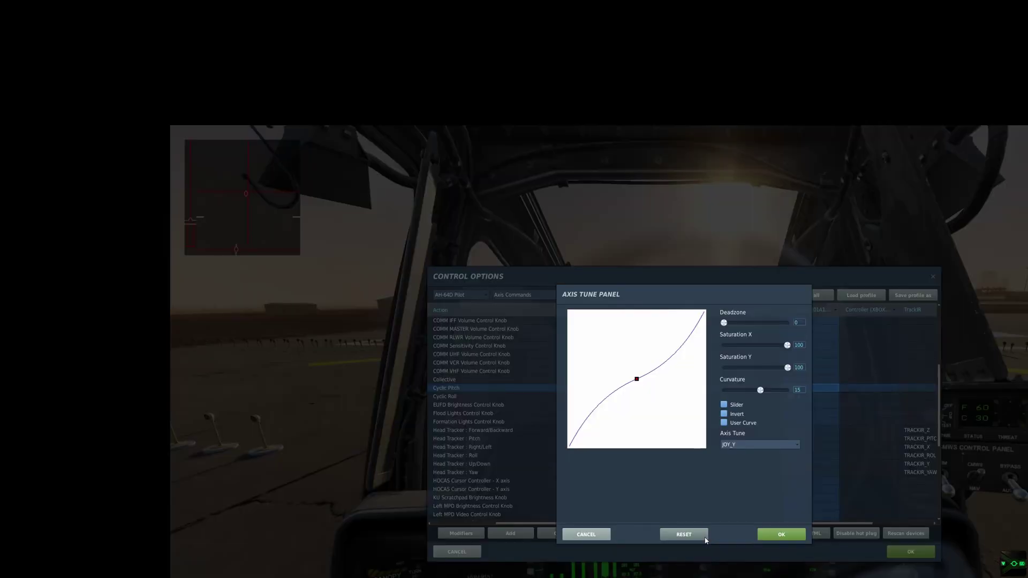
double_click(799, 391)
type("35")
double_click(799, 368)
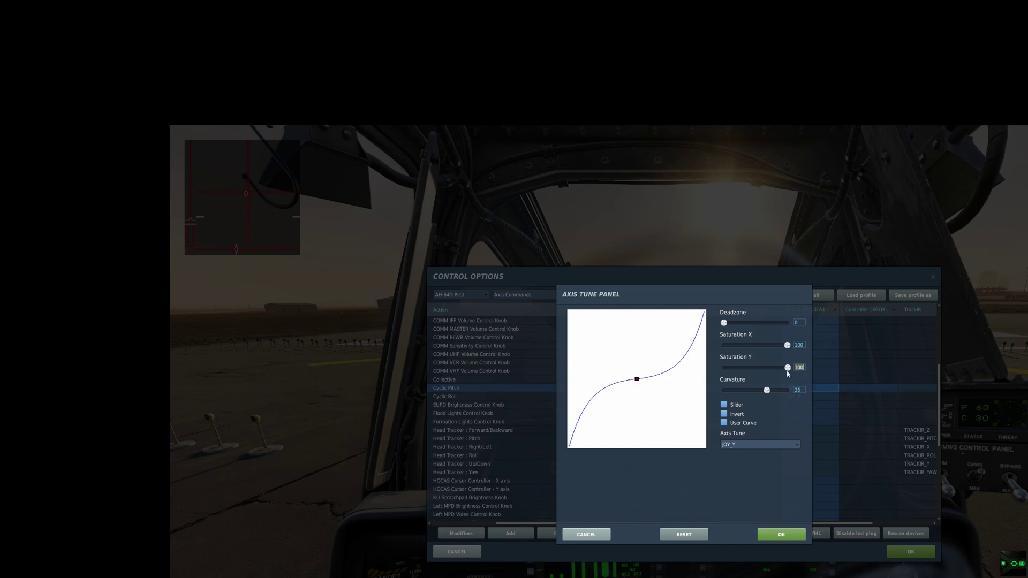
type("90")
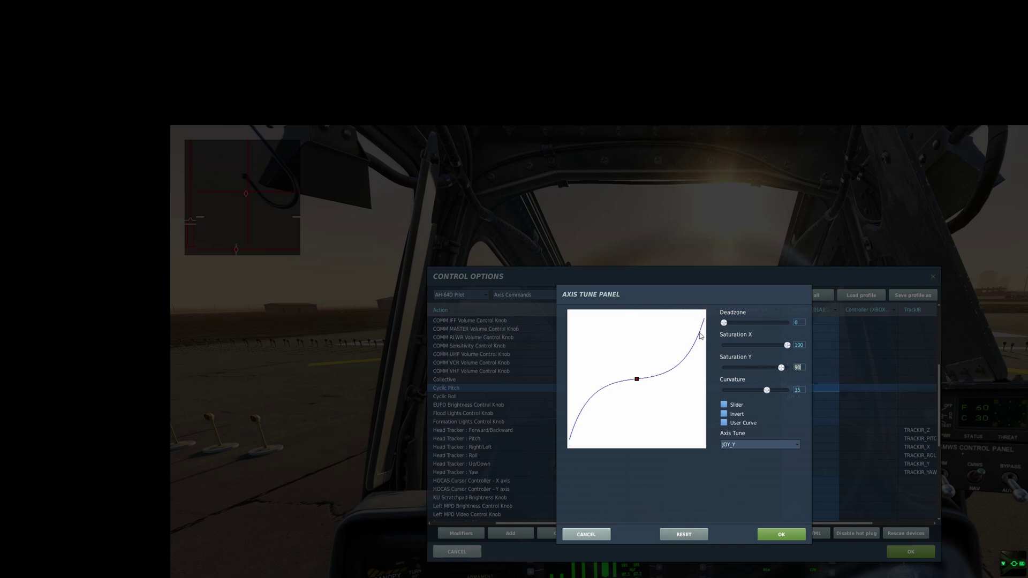
- Try a curvature of 20 for Cyclic Pitch, set it to 15 instead and accept the axis tuning
left_click(803, 394)
type("20")
left_click(801, 391)
type("15")
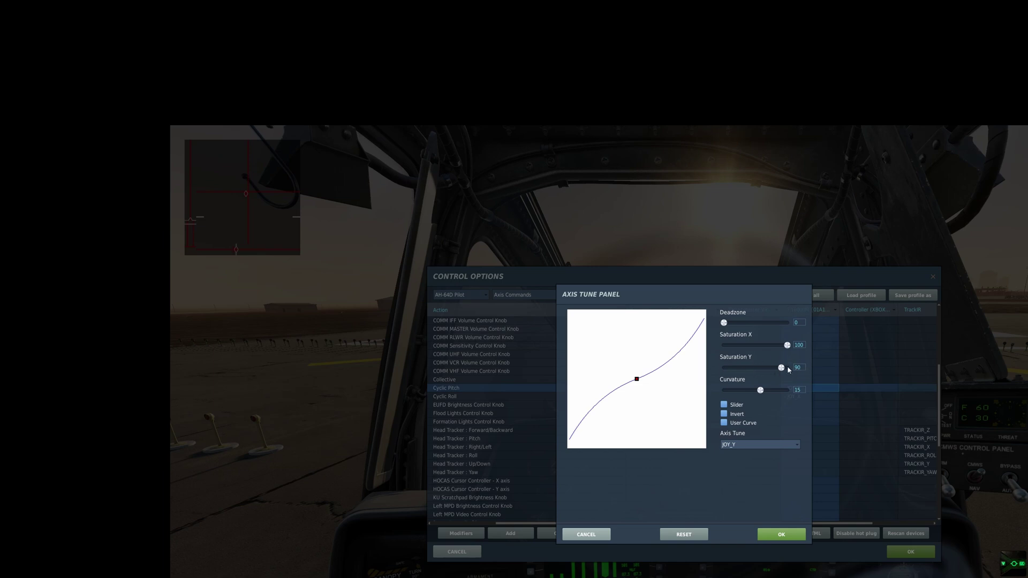
left_click(784, 531)
- Set Saturation Y to 90 for the Cyclic Roll axis on the T.16000M stick and accept the tuning
left_click(804, 397)
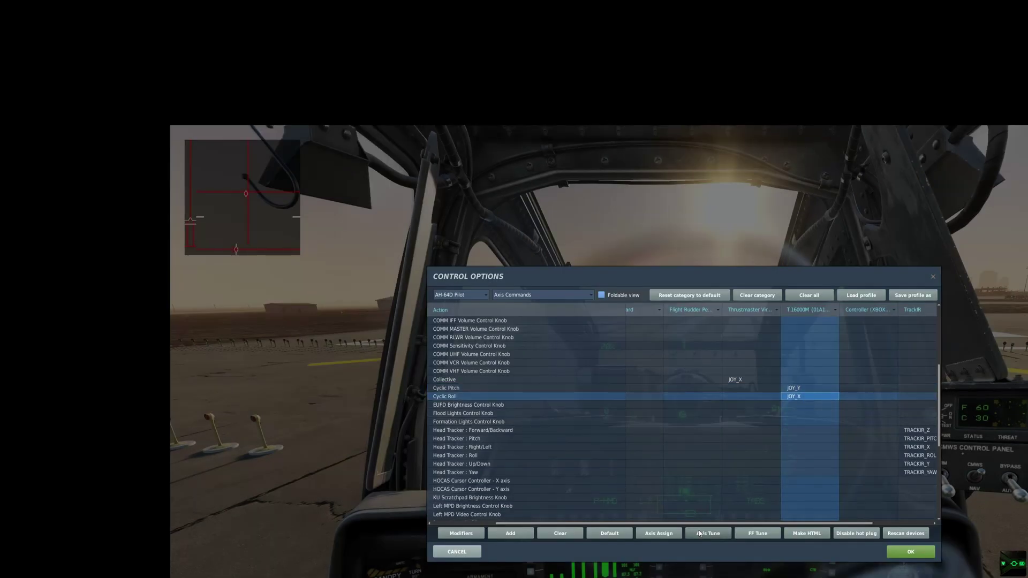
left_click(699, 534)
left_click_drag(787, 369, 781, 368)
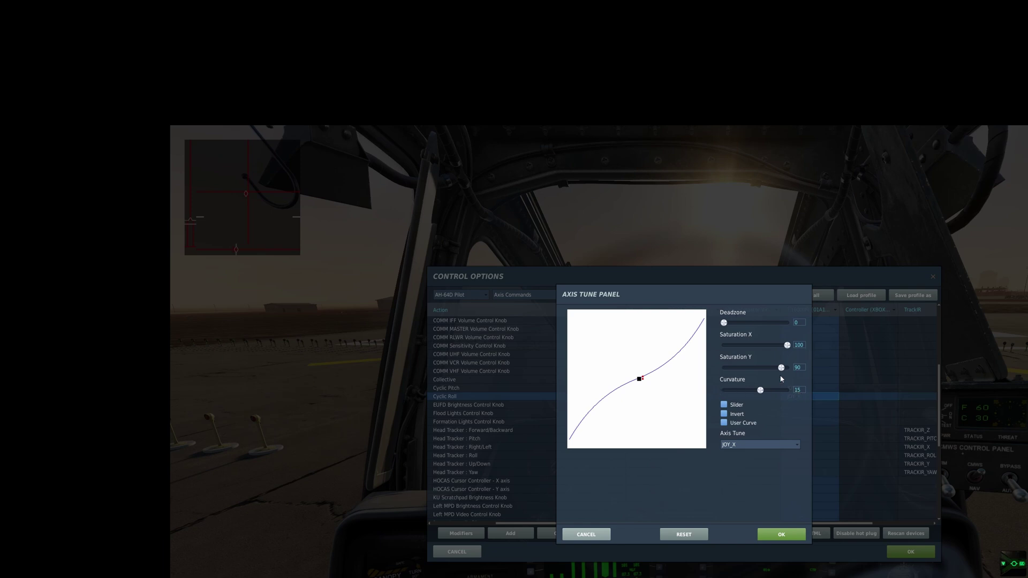
left_click(787, 533)
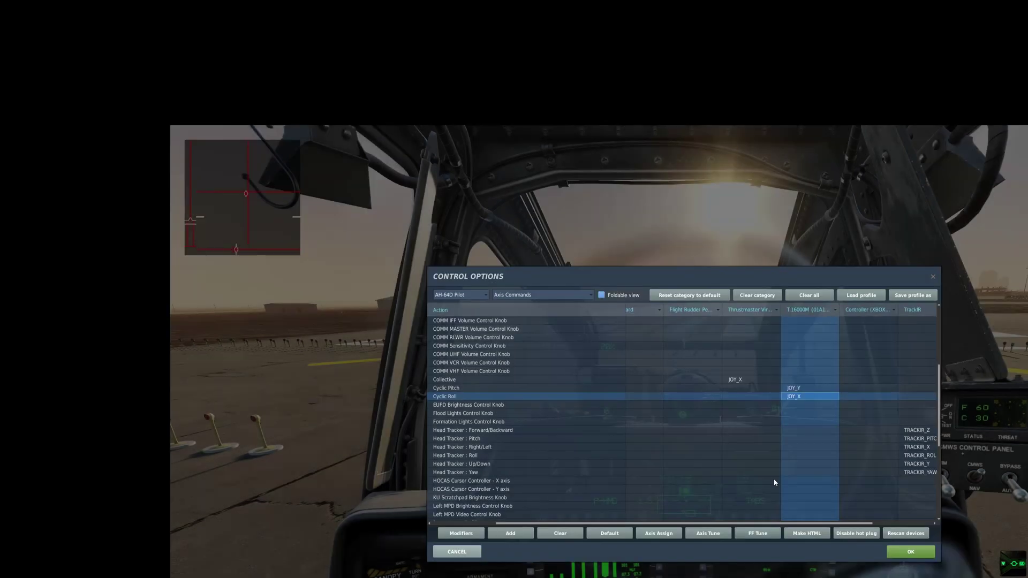
- Check the saturation and curvature settings of the Cyclic Pitch axis without changing them
key("Up")
left_click(727, 530)
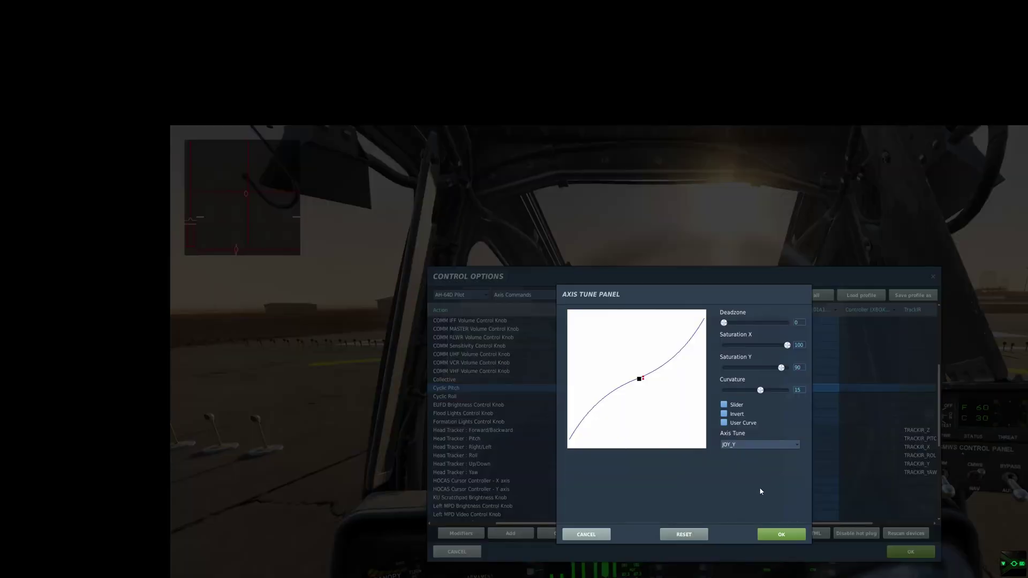
left_click(780, 533)
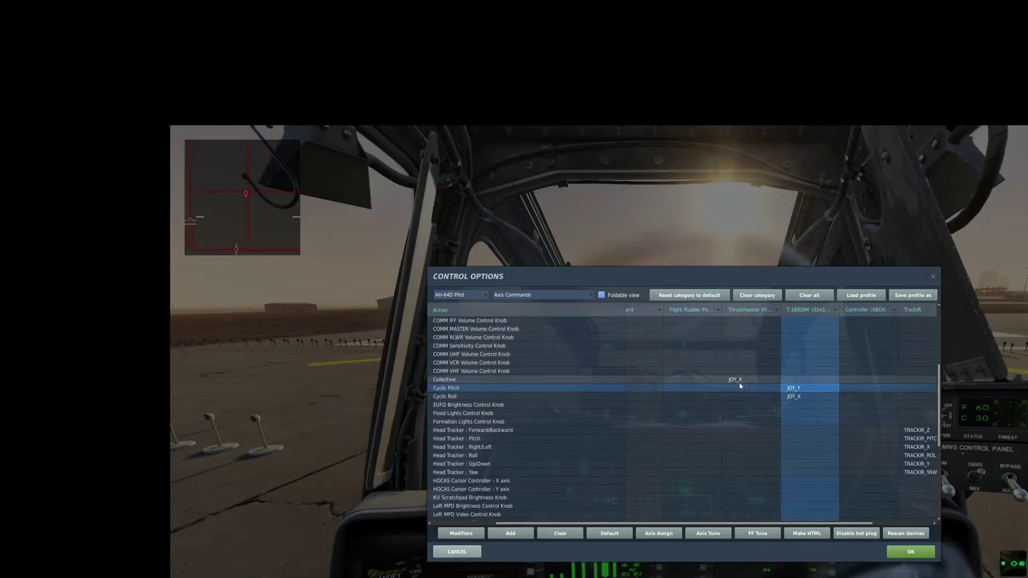
- Review the axis tuning of Collective, assigned to JOY_X on the Thrustmaster device, without changing it
left_click(739, 381)
left_click(711, 534)
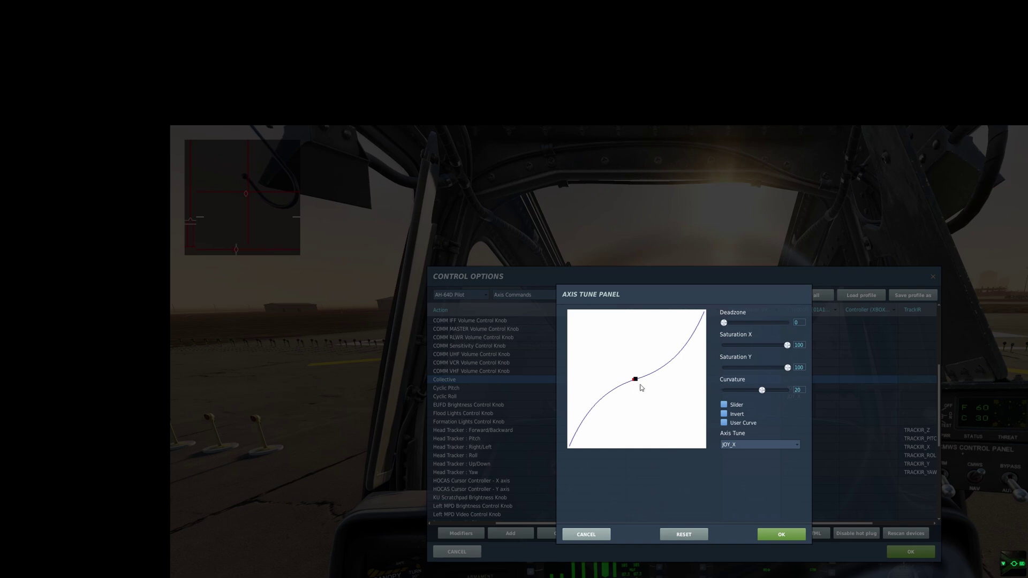
left_click(778, 533)
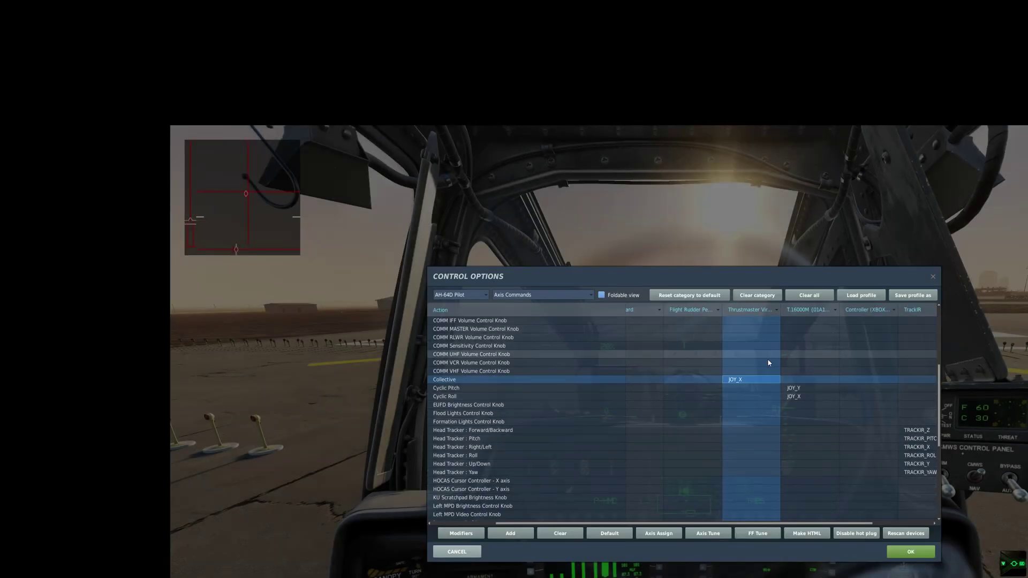
- Look through the pilot's axis commands list for the collective, cyclic, rudder and zoom view assignments
scroll(798, 424, "up", 5)
scroll(802, 425, "down", 4)
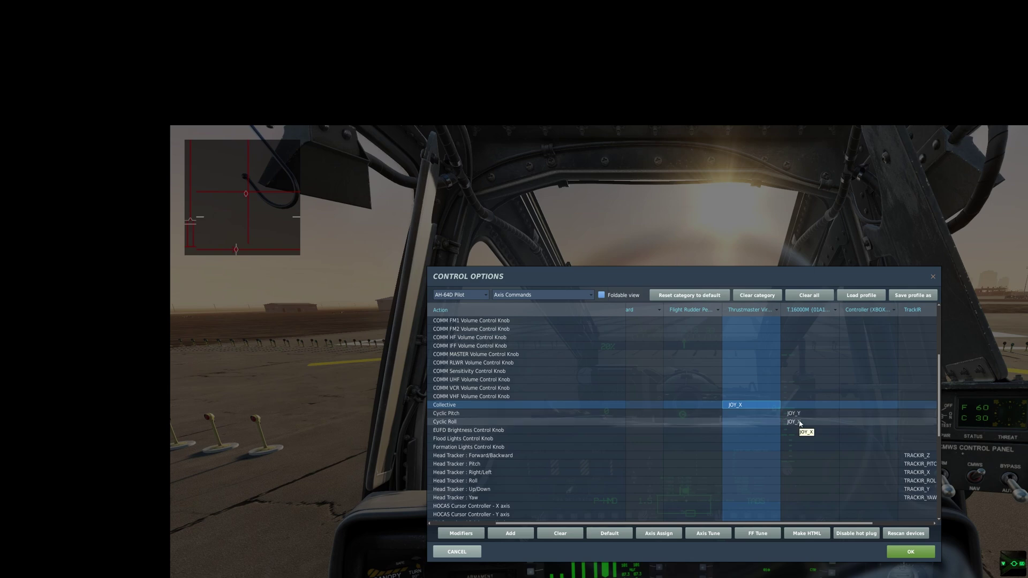
scroll(803, 425, "down", 5)
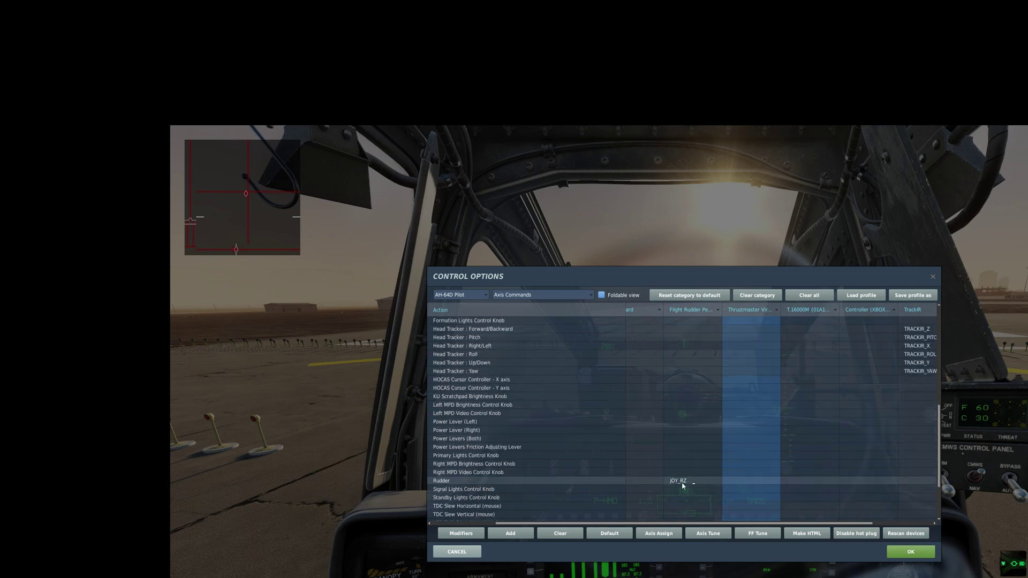
scroll(748, 474, "up", 5)
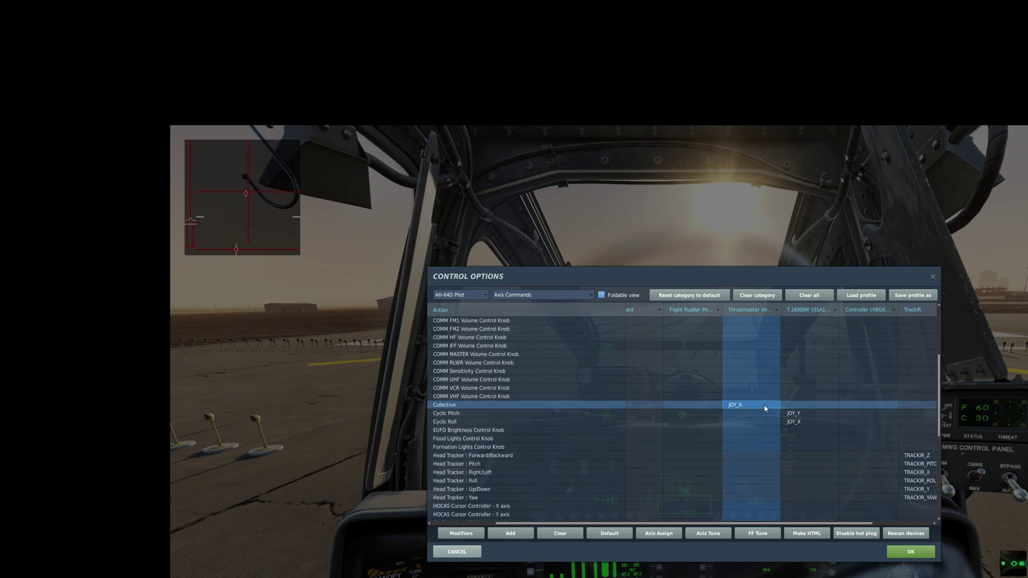
scroll(768, 408, "up", 5)
scroll(764, 409, "down", 7)
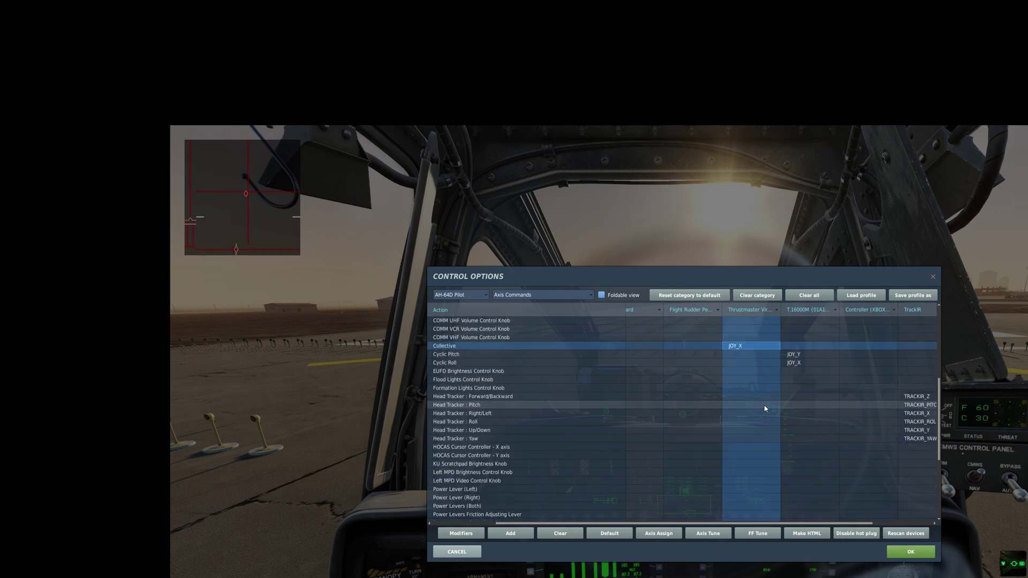
scroll(767, 403, "up", 1)
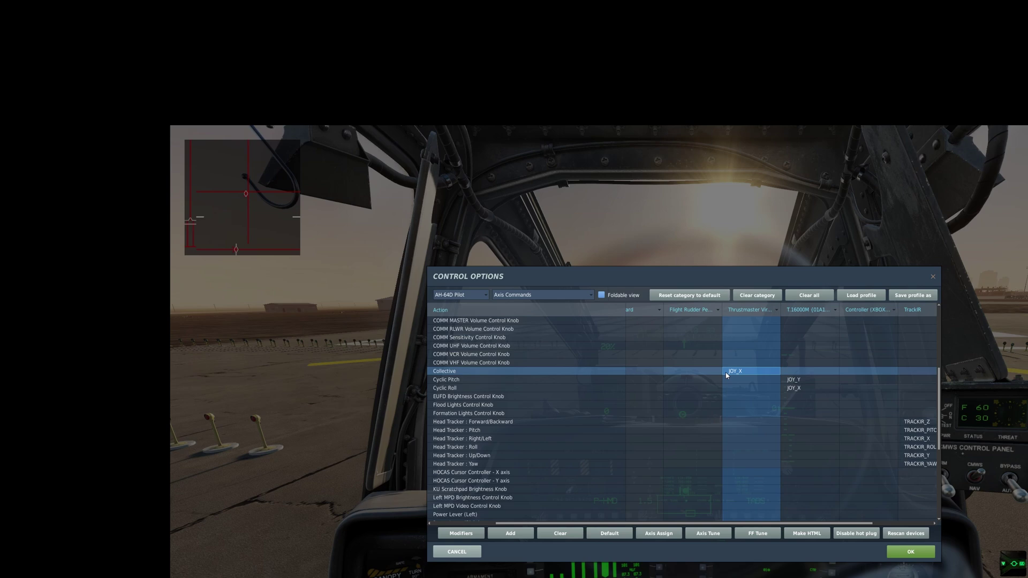
scroll(750, 452, "down", 6)
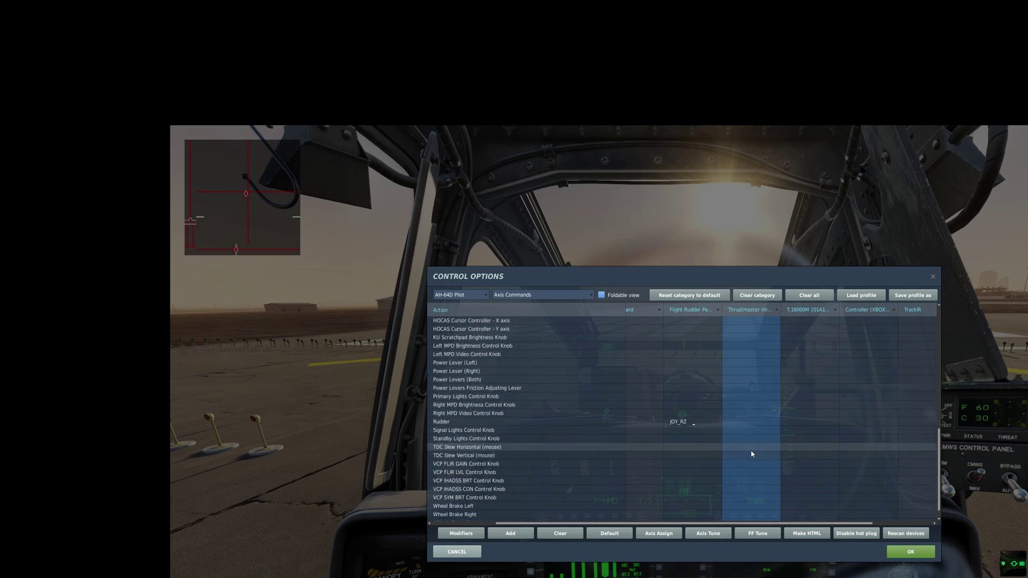
scroll(751, 454, "down", 1)
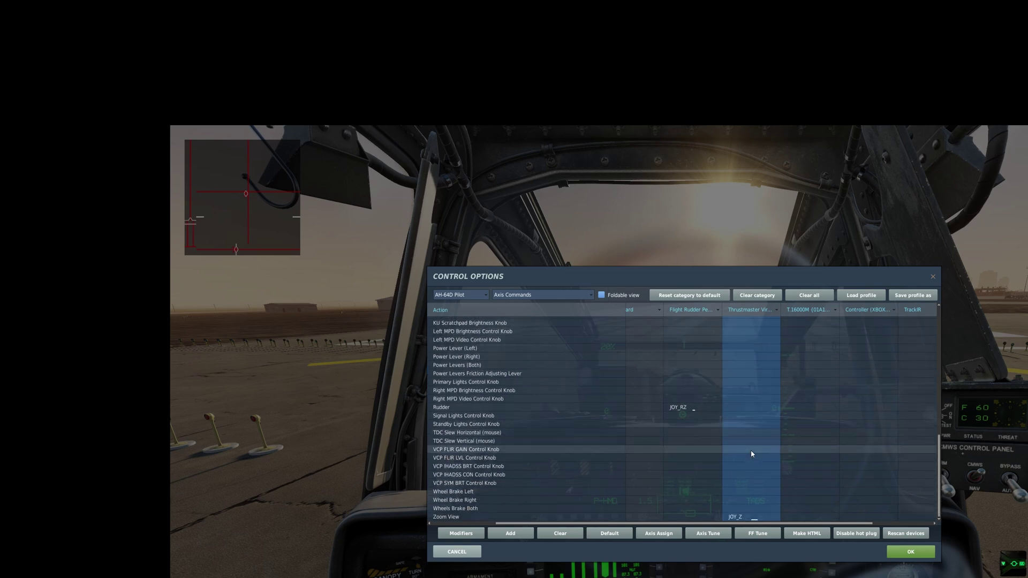